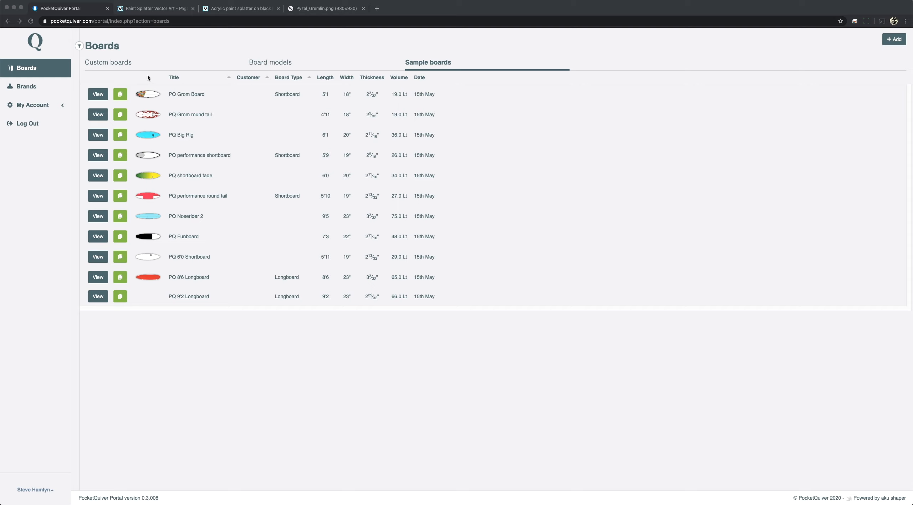
Create a new board named Popcoin and turn off its Custom board status.
click(126, 61)
click(125, 63)
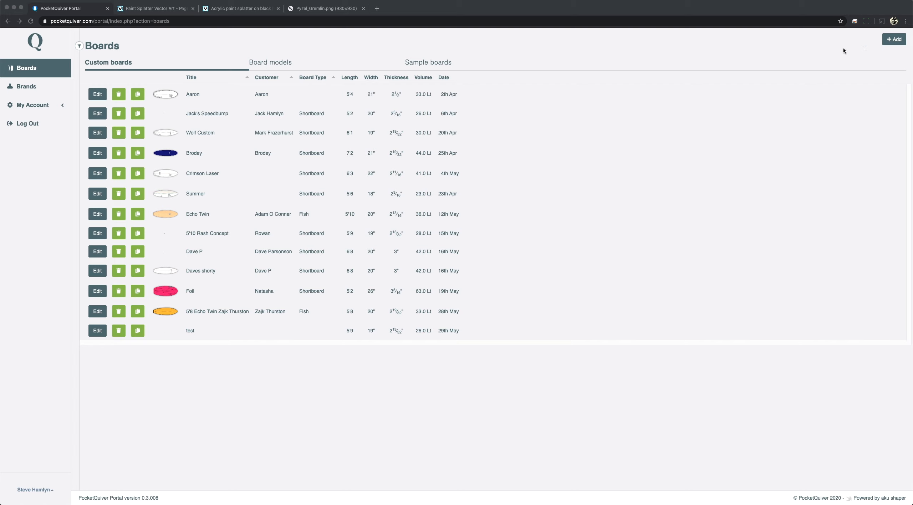
click(894, 43)
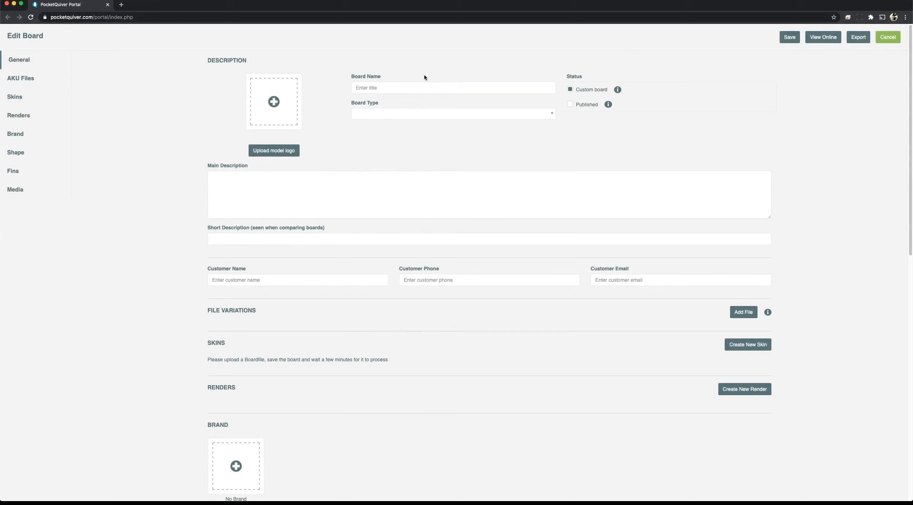
click(411, 88)
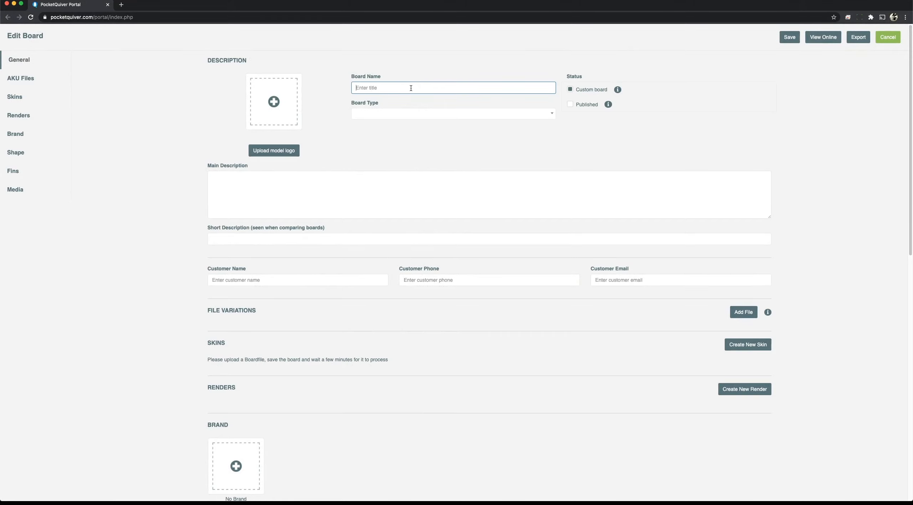
text(Popcoin)
click(569, 89)
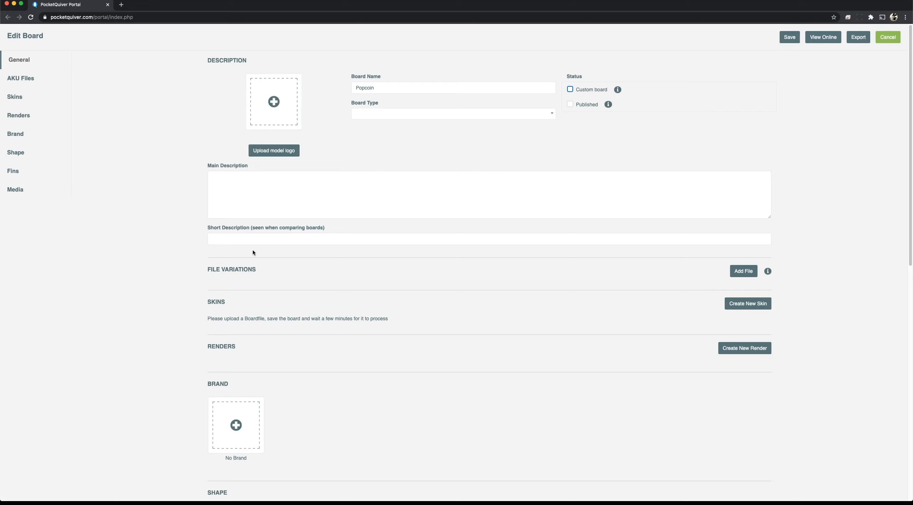
Add 56_popcoin.brd from the tutorial_01 folder as a file variation of the board.
click(206, 268)
click(616, 274)
click(742, 271)
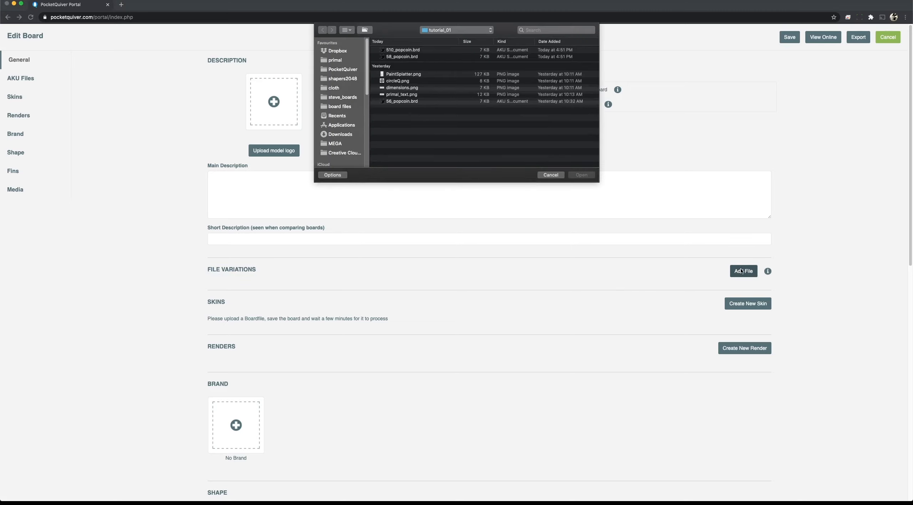
click(397, 103)
click(384, 103)
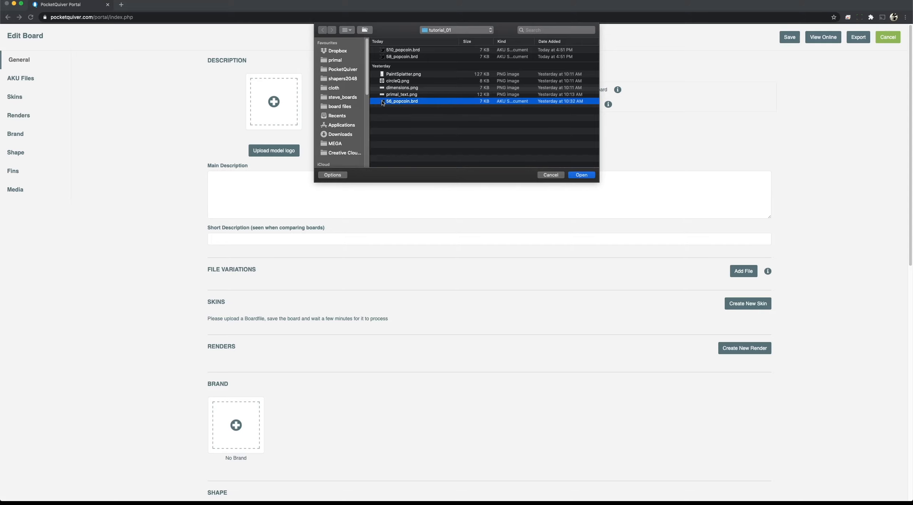
click(589, 176)
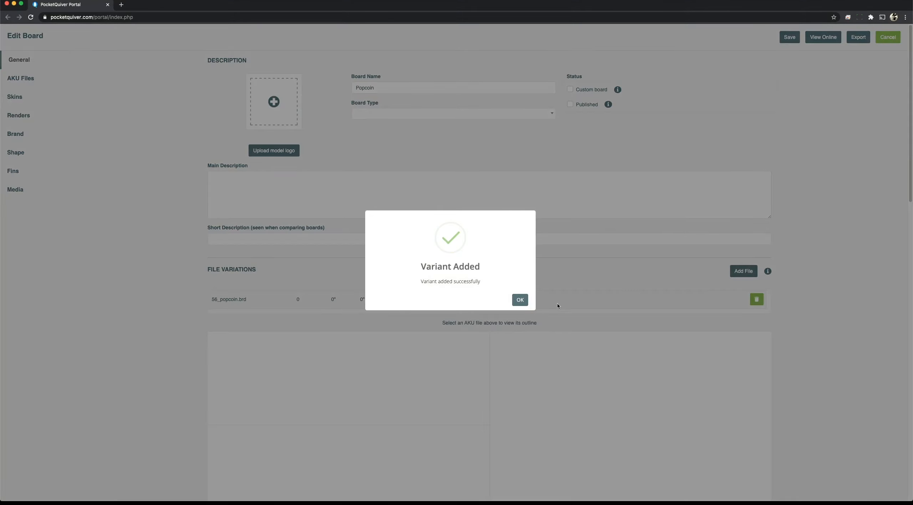
click(520, 300)
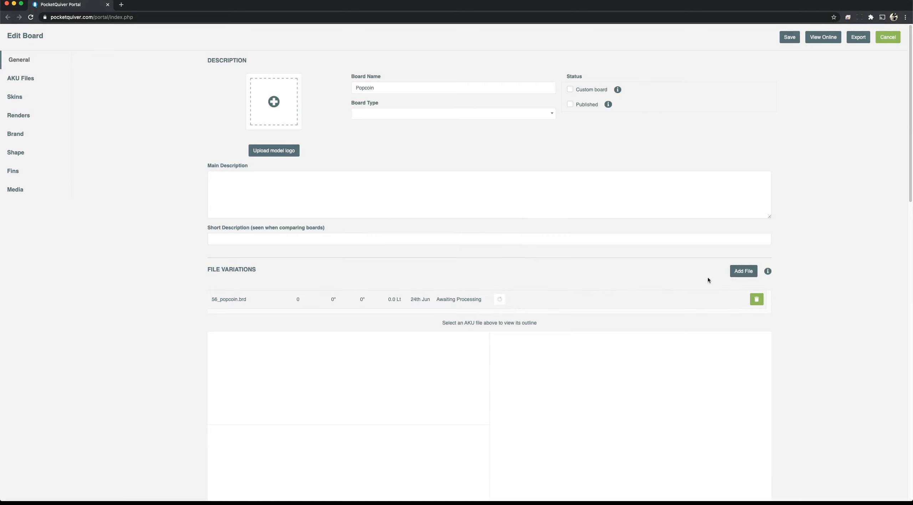
Add 58_popcoin.brd as another file variation of the board.
click(744, 271)
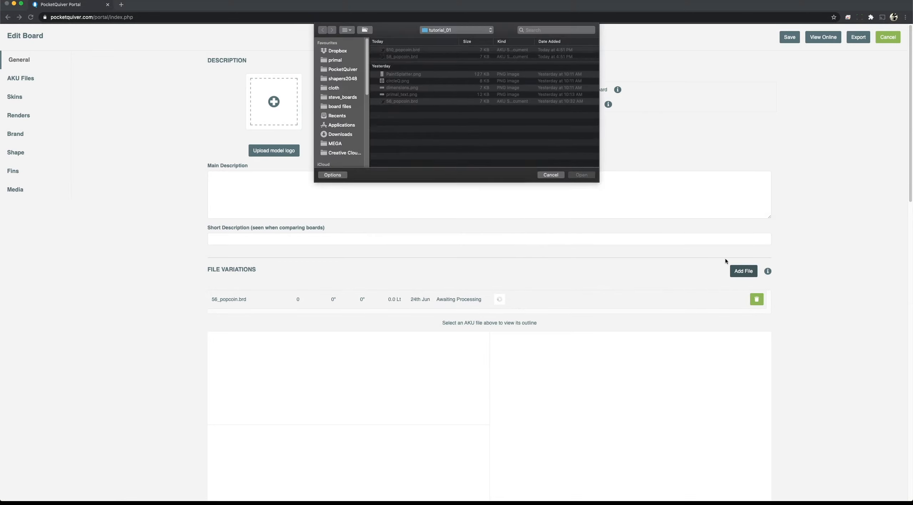
click(381, 57)
click(383, 53)
click(383, 56)
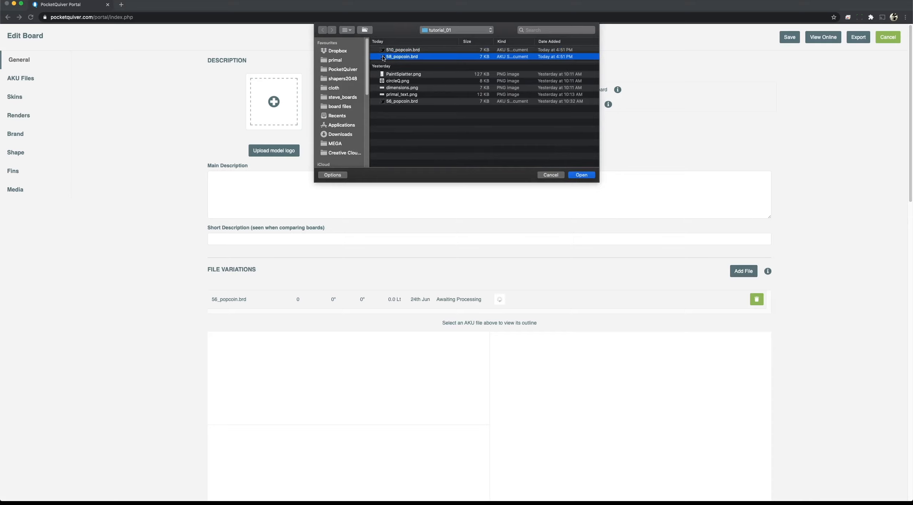
click(585, 175)
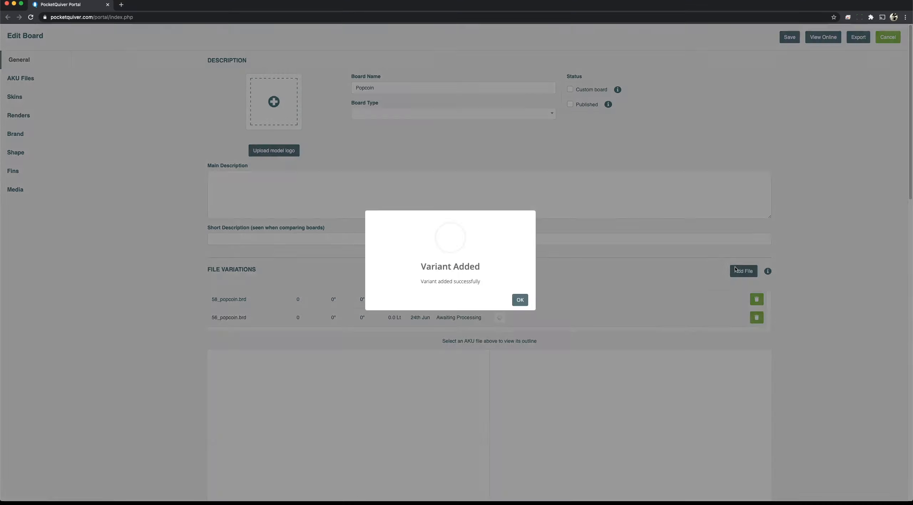
click(517, 299)
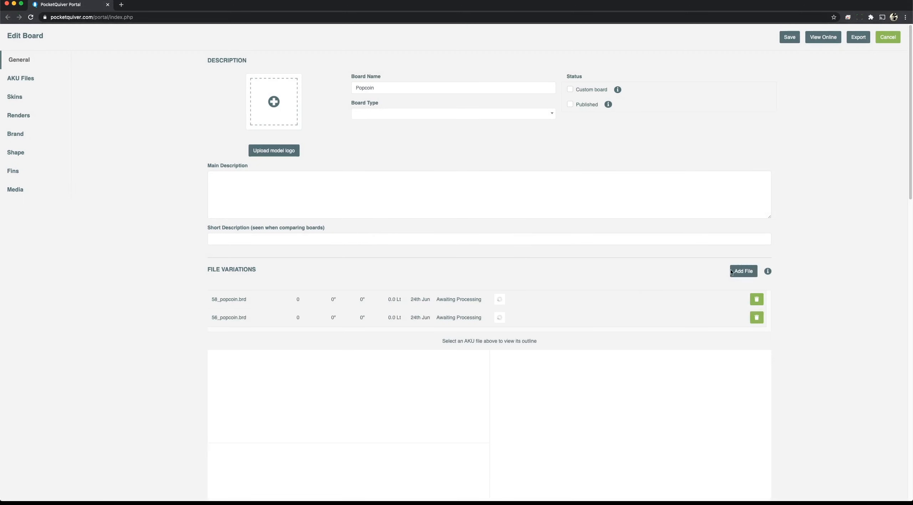
Add 510_popcoin.brd as a further file variation of the board.
click(739, 272)
click(380, 50)
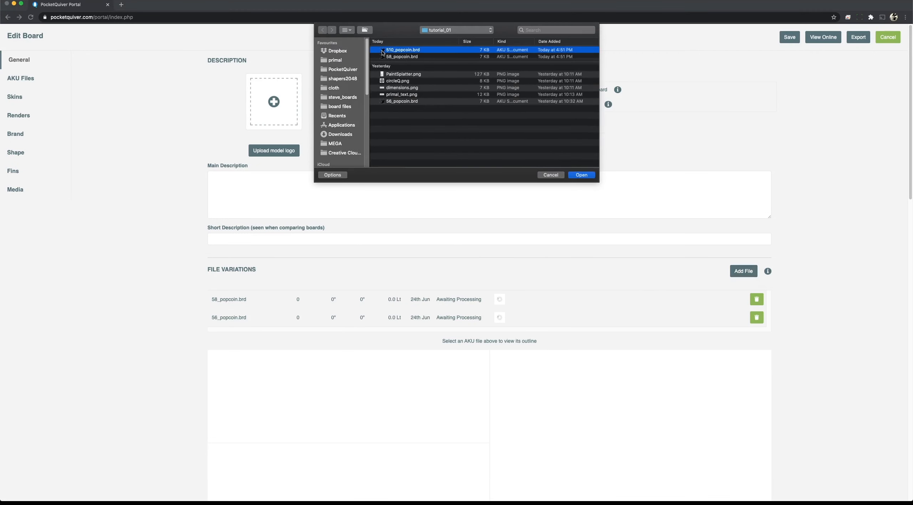
click(585, 175)
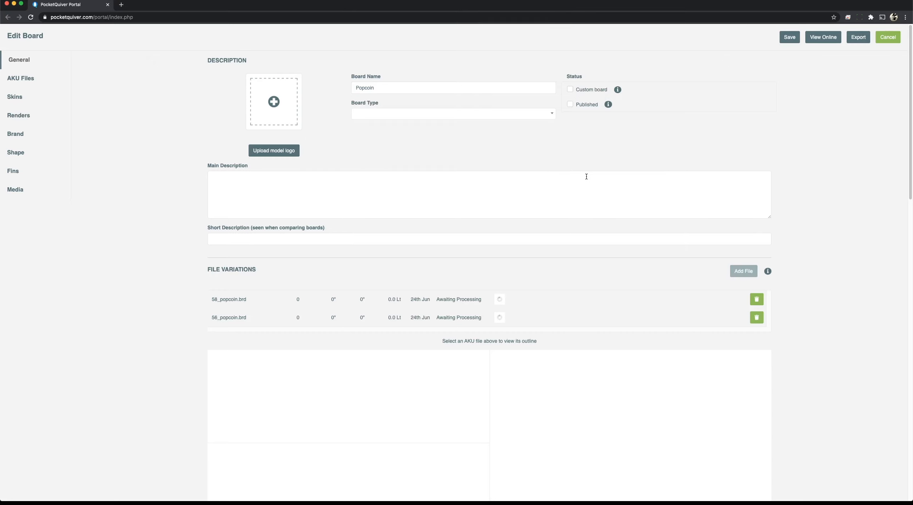
click(521, 297)
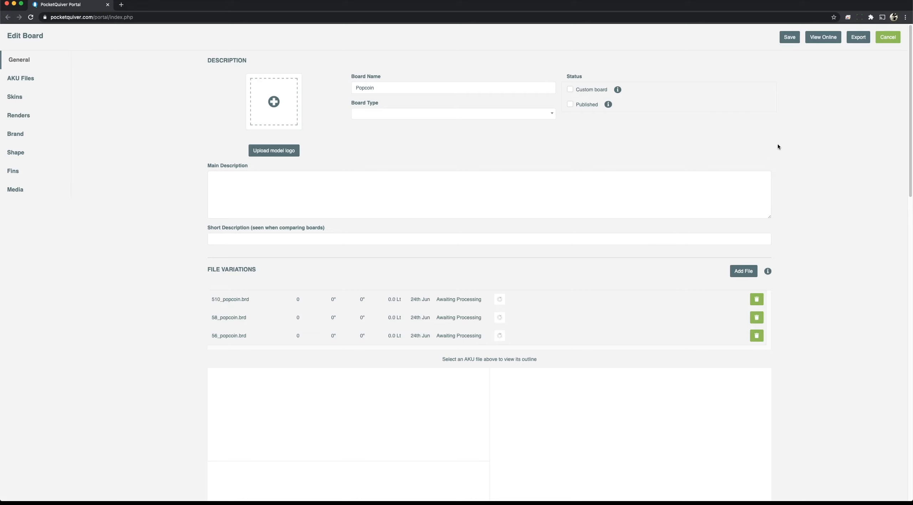
Save the Popcoin board and close its editor.
click(883, 38)
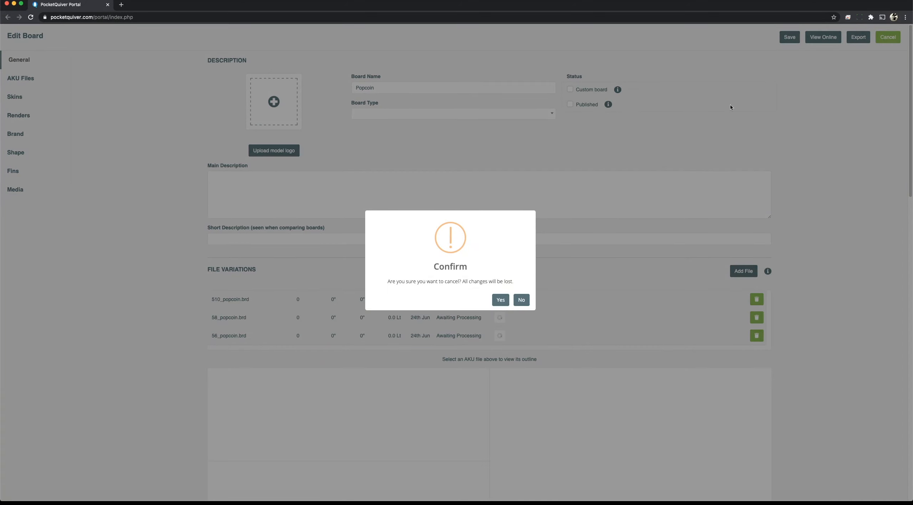
click(501, 300)
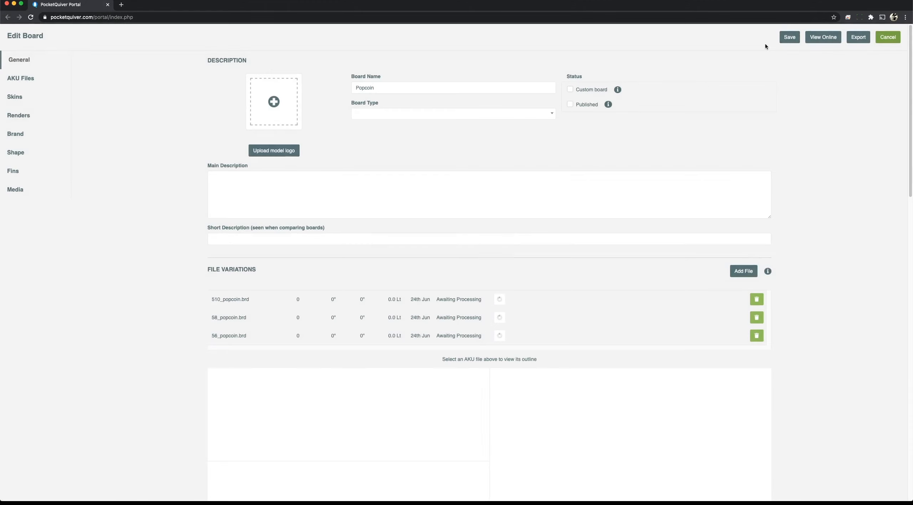
click(791, 40)
click(519, 300)
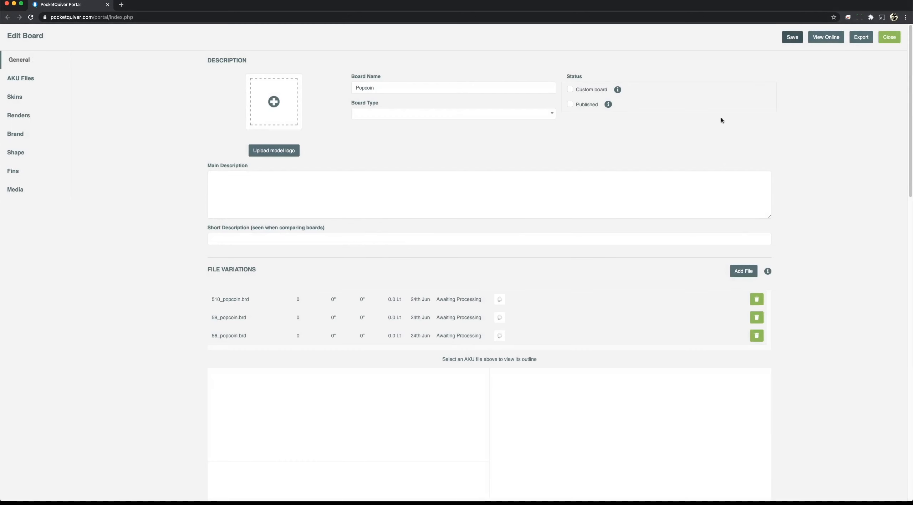
click(887, 37)
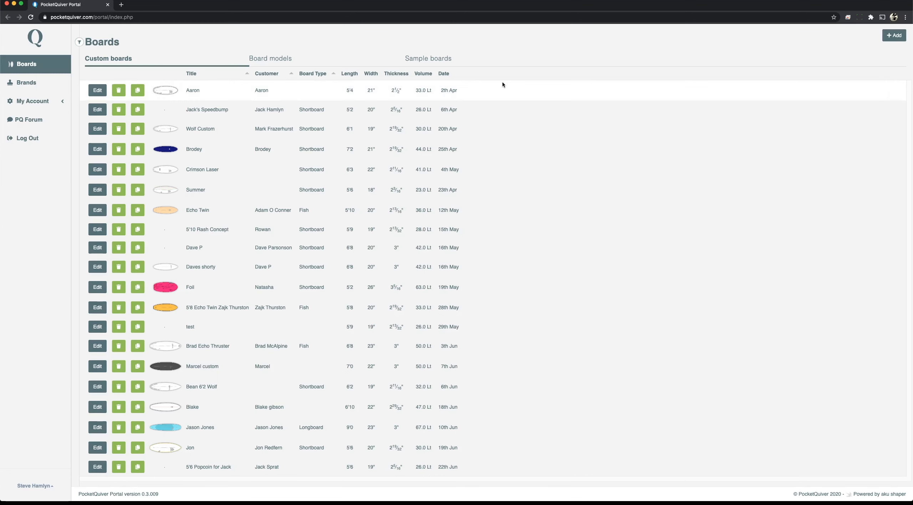
Open the Popcoin board from the board models for editing.
click(284, 61)
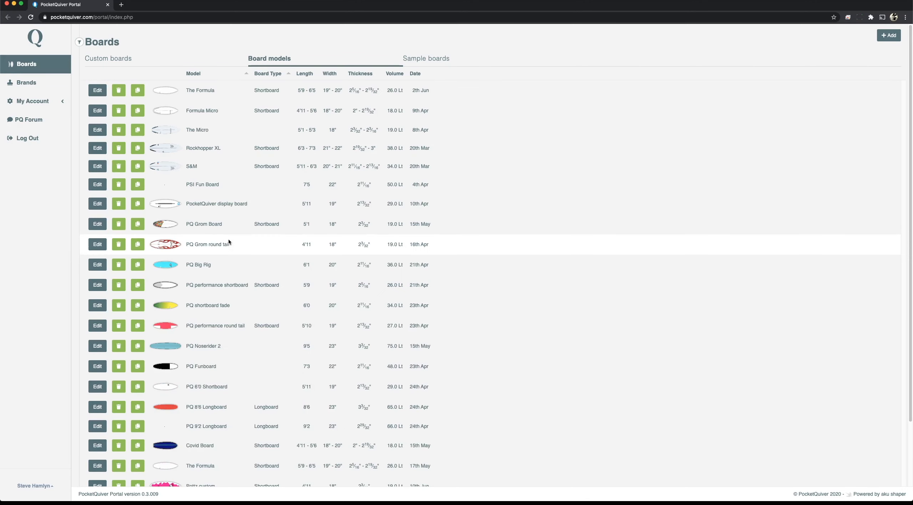
scroll(234, 241, down, 3)
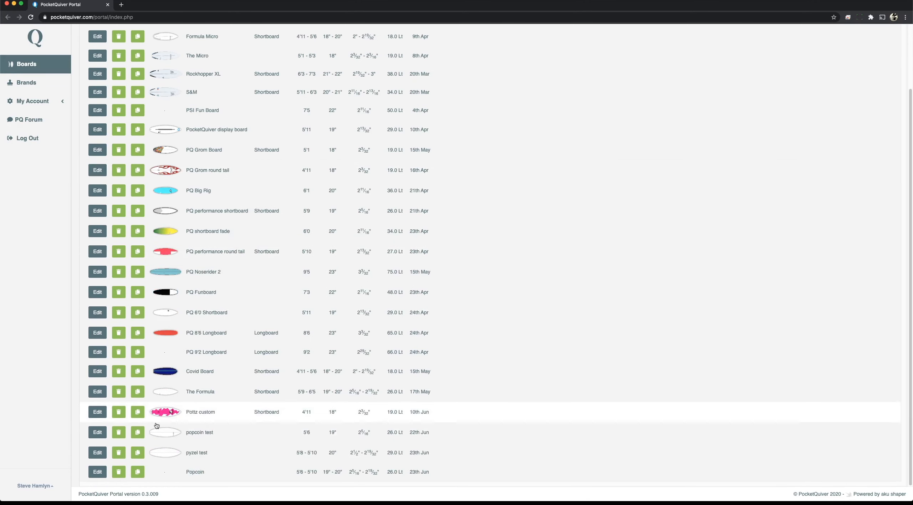
click(97, 472)
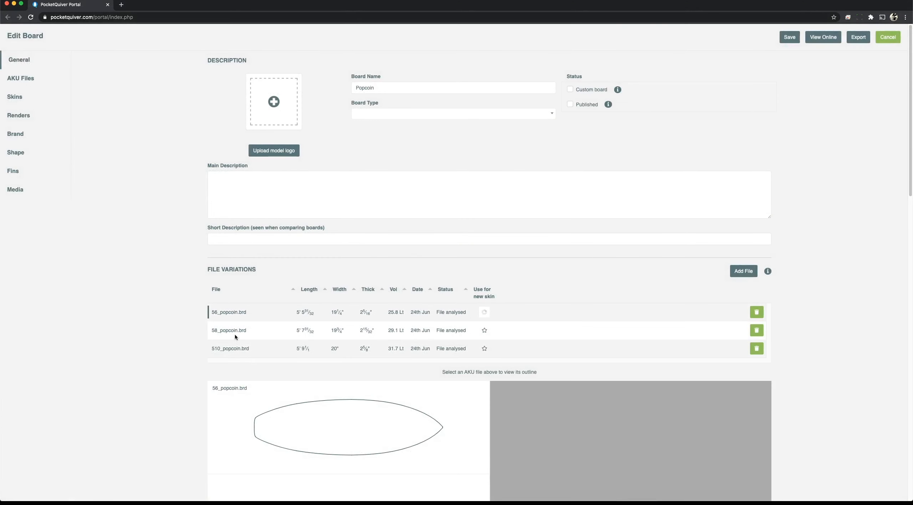
Examine the outlines and 3D preview of the 56_popcoin.brd variation and the Skins section below them.
scroll(234, 334, down, 3)
scroll(245, 319, down, 3)
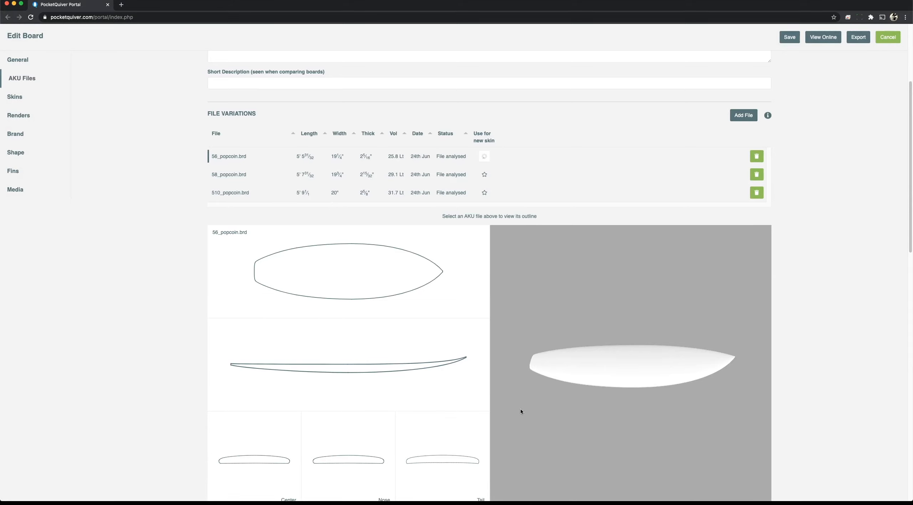
mouse_move(613, 378)
mouse_down()
mouse_move(645, 326)
mouse_move(592, 361)
mouse_move(625, 376)
mouse_move(613, 335)
mouse_move(613, 377)
mouse_up()
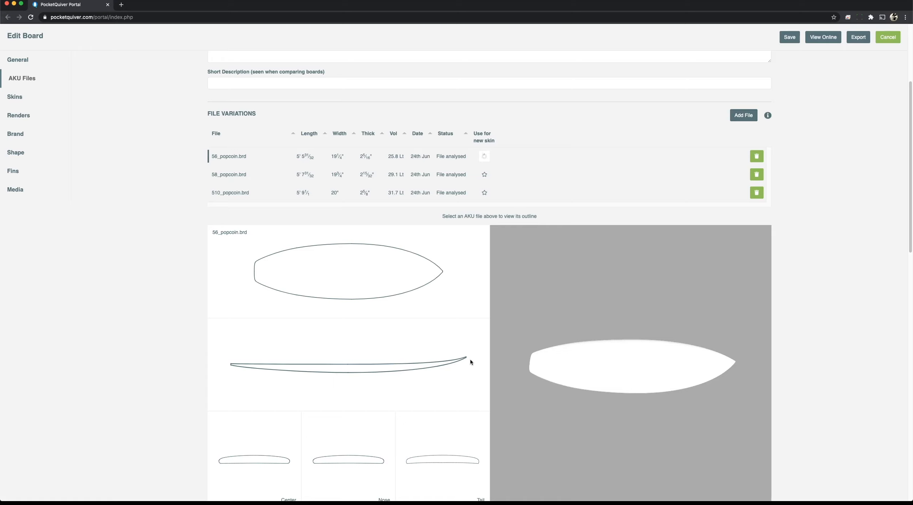
scroll(481, 357, down, 5)
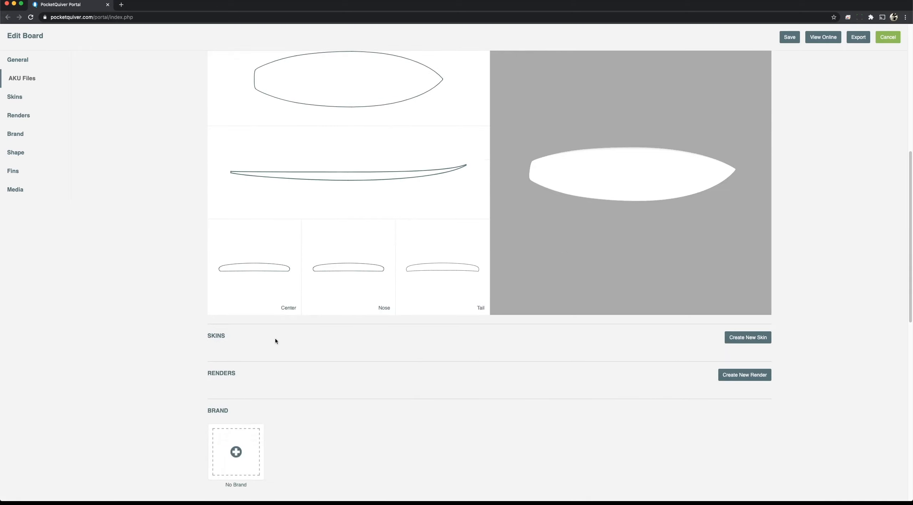
drag(204, 334, 227, 336)
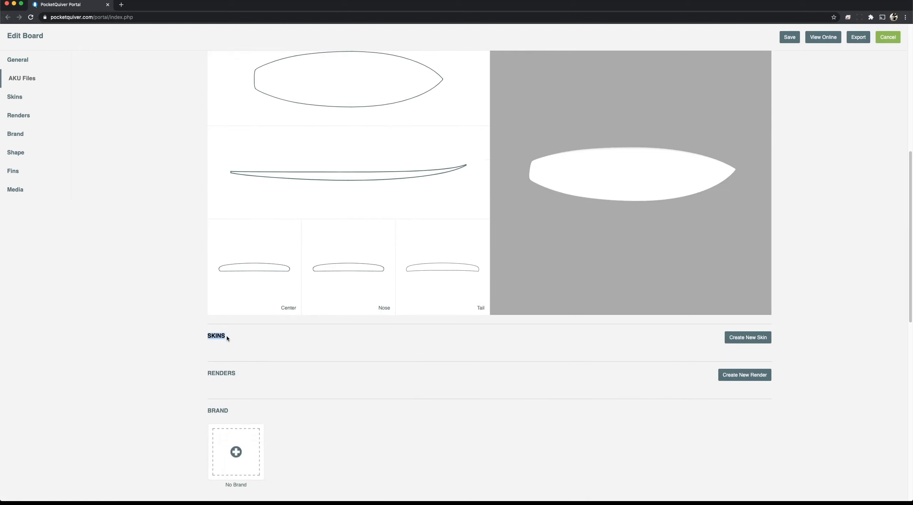
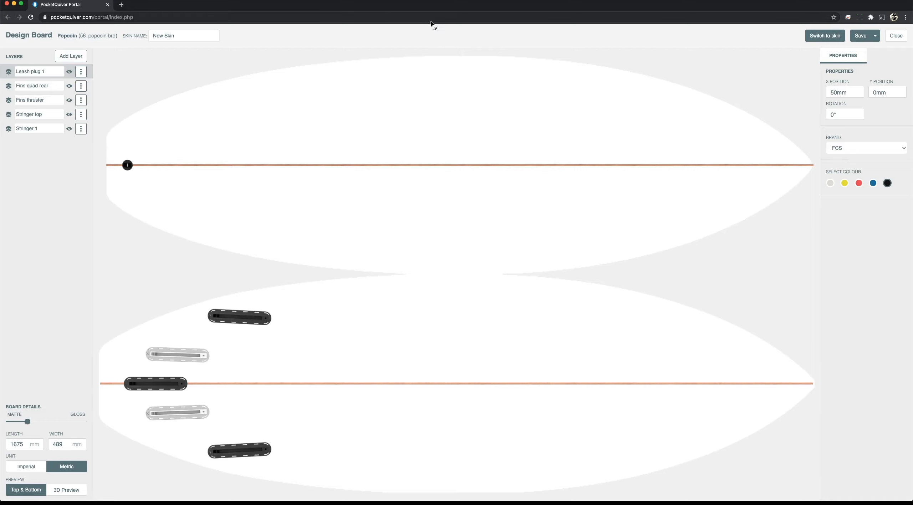
Add a decal layer to the skin and upload primal_text.png as its image.
click(76, 58)
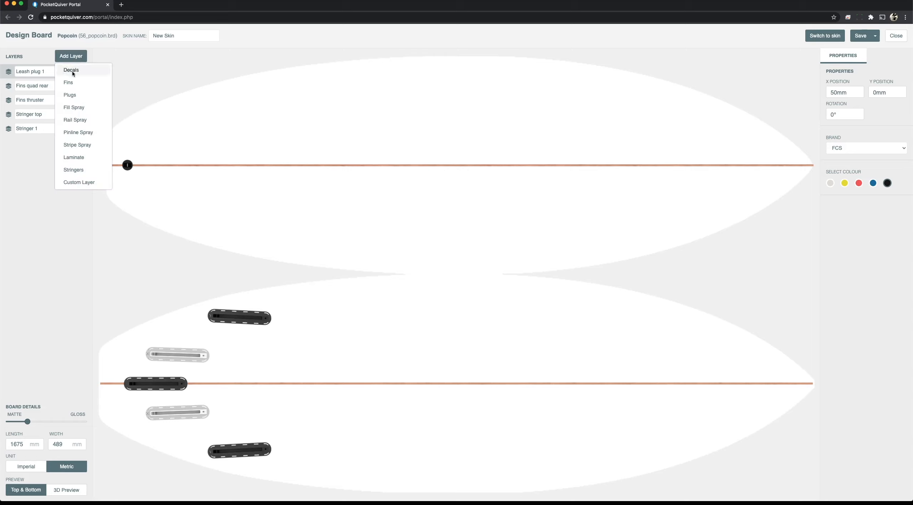
click(72, 71)
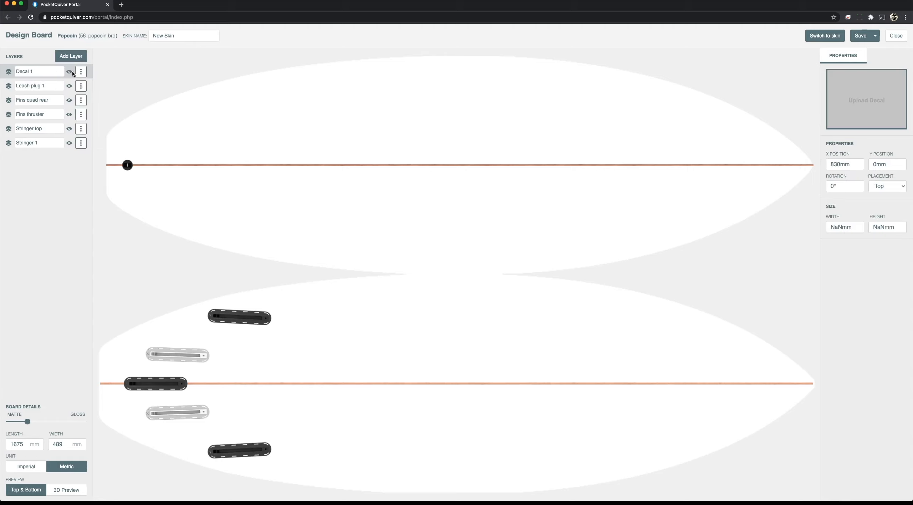
click(874, 99)
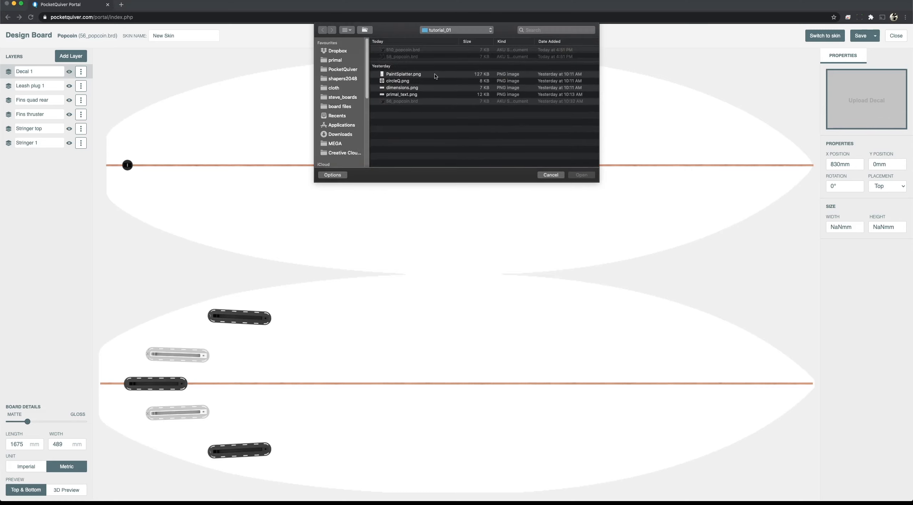
click(394, 95)
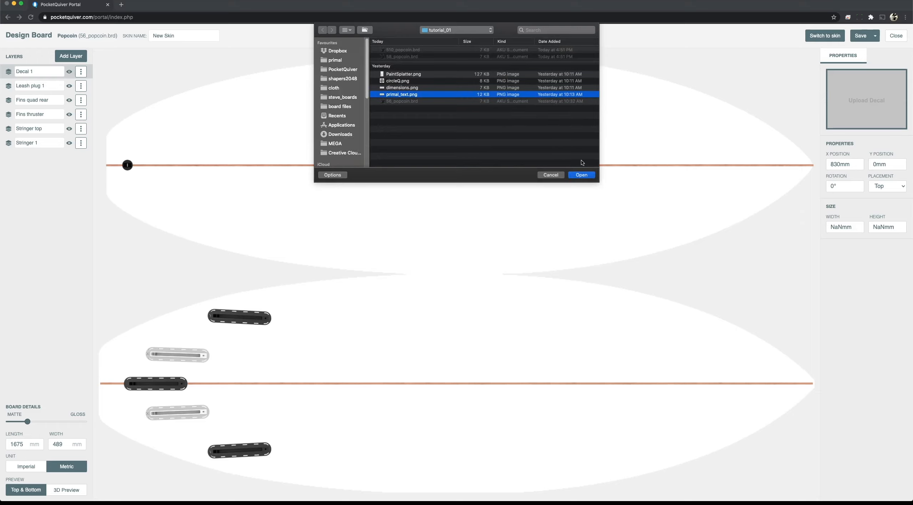
click(581, 175)
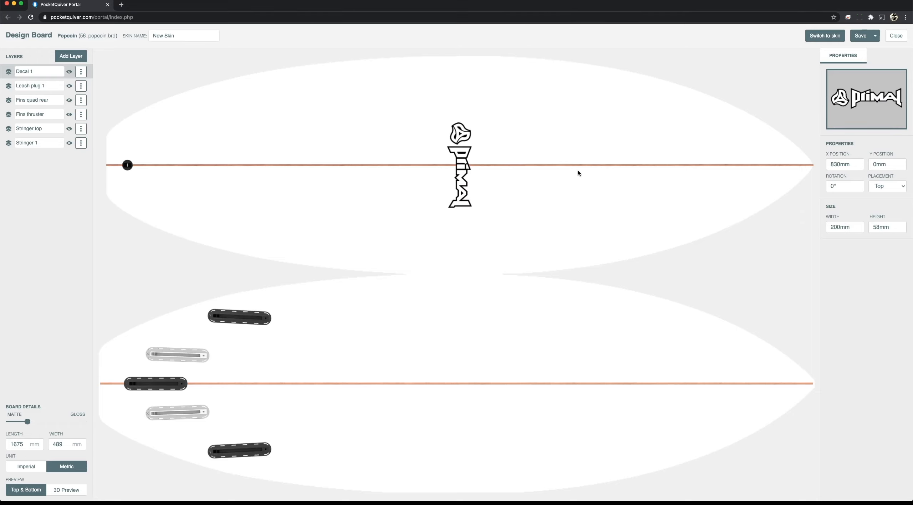
Reposition the Primal decal to about X 1190 mm, Y -103 mm, rotated about -2° and resized to about 194 by 56 mm.
click(446, 150)
drag(462, 159, 621, 209)
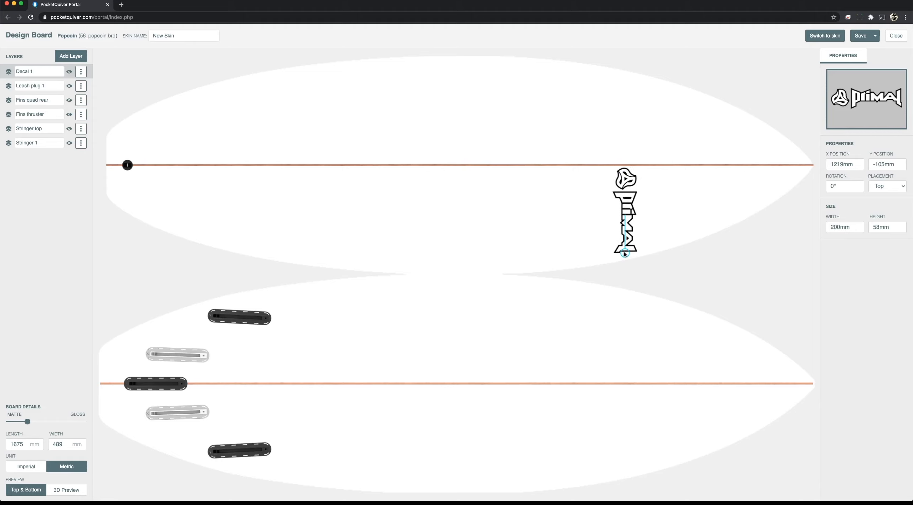
mouse_move(626, 255)
mouse_down()
mouse_move(596, 241)
mouse_move(626, 256)
mouse_move(647, 246)
mouse_move(648, 190)
mouse_move(628, 253)
mouse_up()
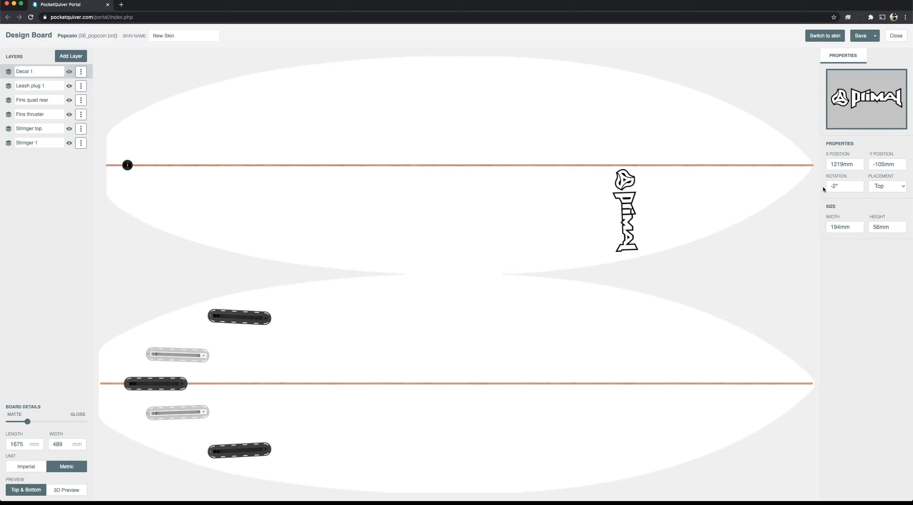
drag(621, 211, 612, 209)
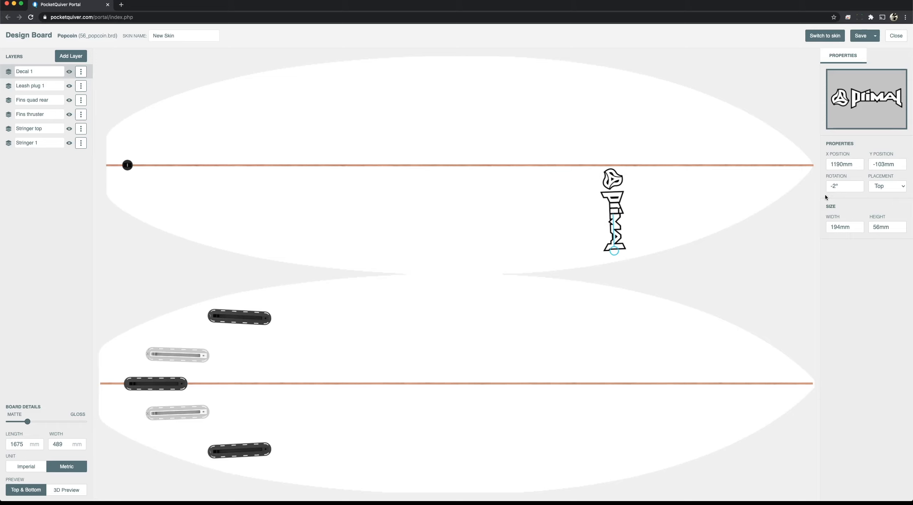
Set the Primal decal's rotation to 0°, move it to about X 1153 mm, Y -106 mm and resize it to about 210 by 61 mm.
click(835, 187)
key(Return)
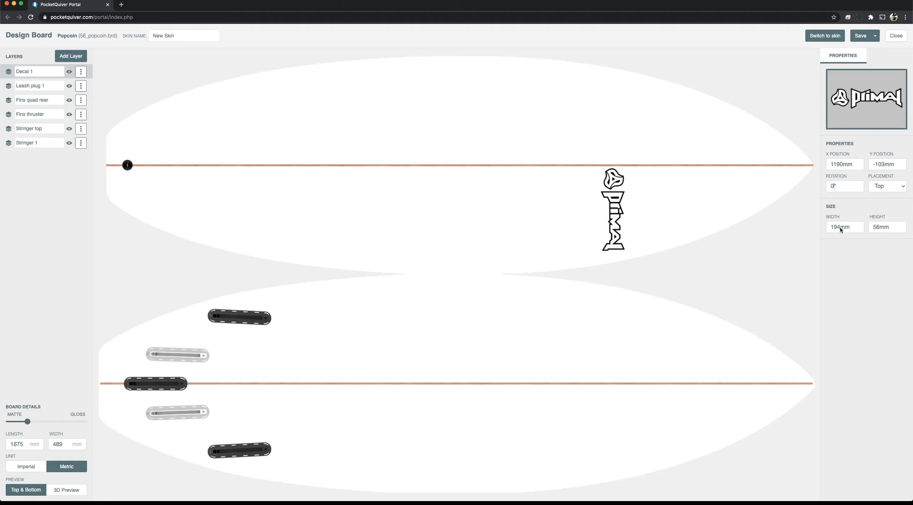
text(0)
drag(608, 213, 597, 213)
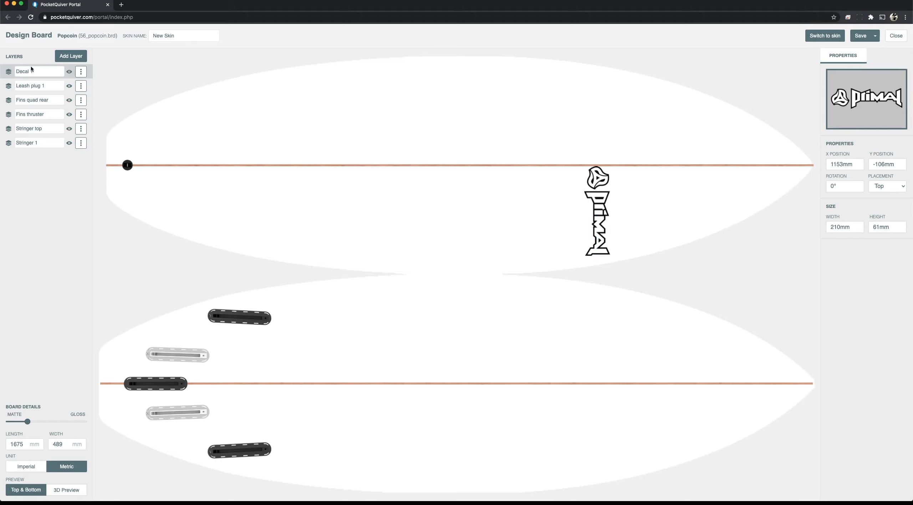
Duplicate the Primal decal layer and place the copy on the board's bottom side at about X 1166 mm, Y 104 mm.
click(81, 72)
click(92, 71)
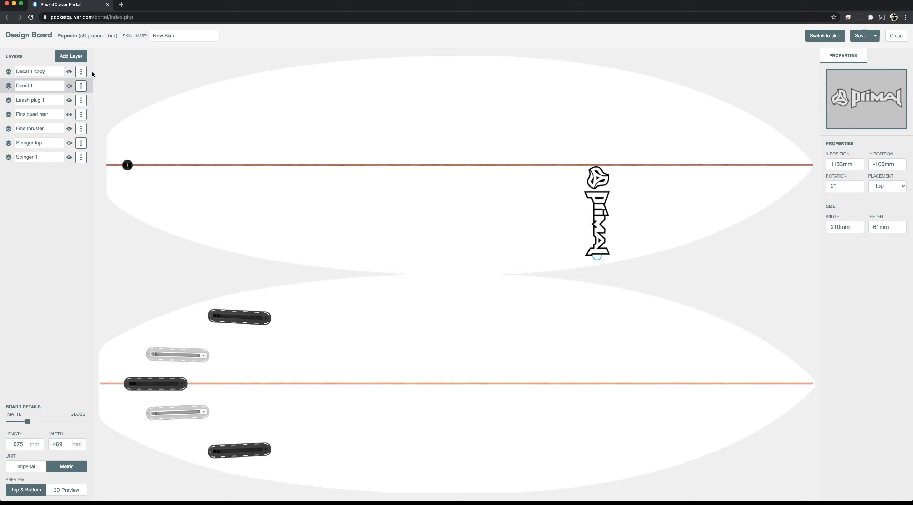
click(8, 72)
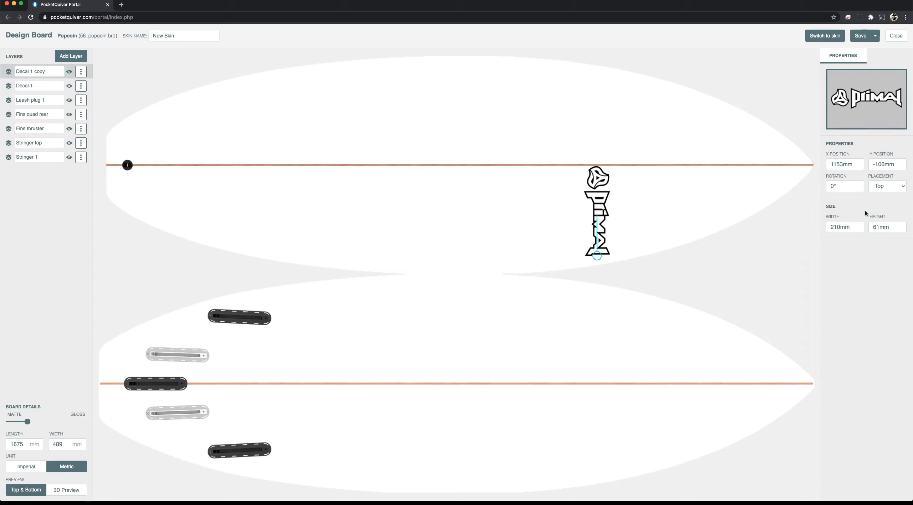
click(879, 194)
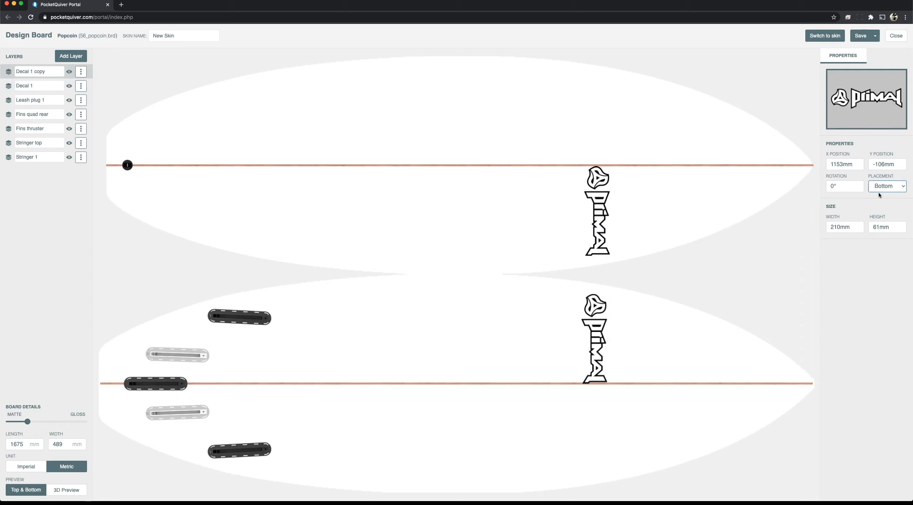
drag(595, 348, 603, 433)
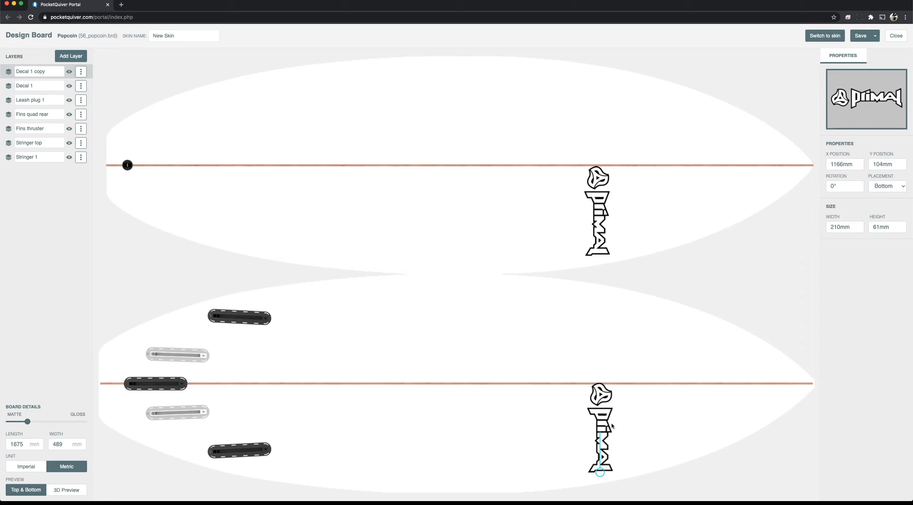
click(603, 263)
Add a fill spray layer for the top of the board and set its colour to orange FF9021.
click(76, 56)
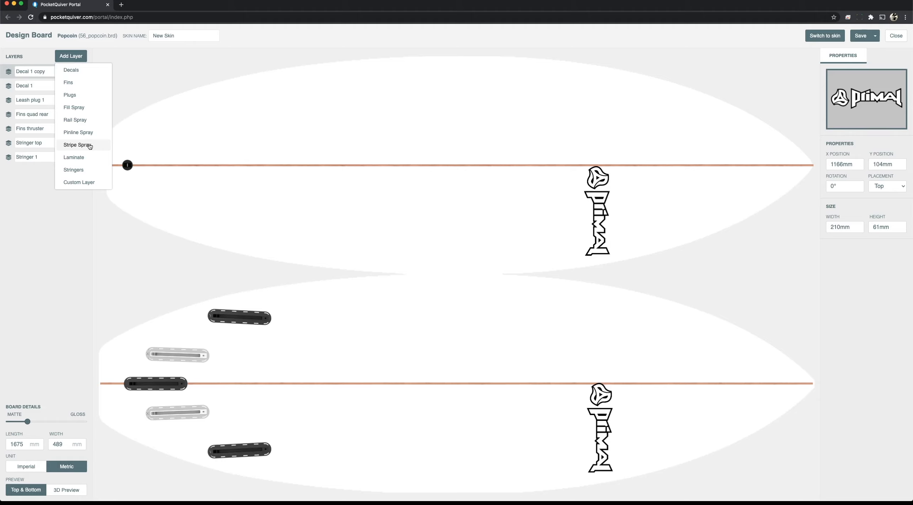
click(81, 112)
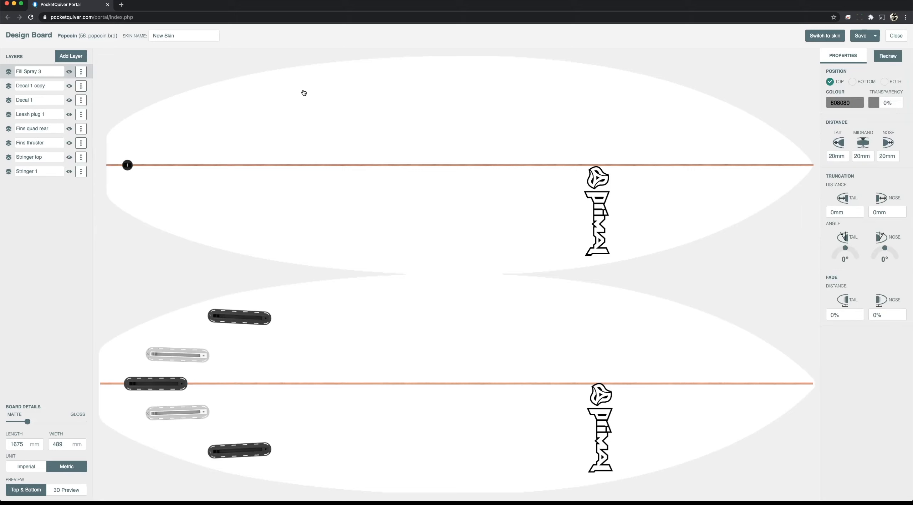
click(854, 102)
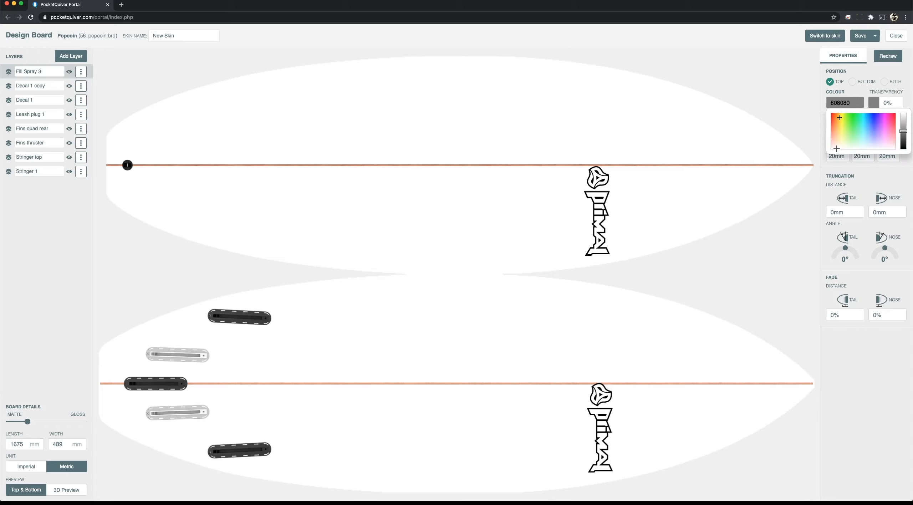
drag(840, 118, 838, 119)
drag(903, 131, 903, 113)
drag(837, 119, 836, 118)
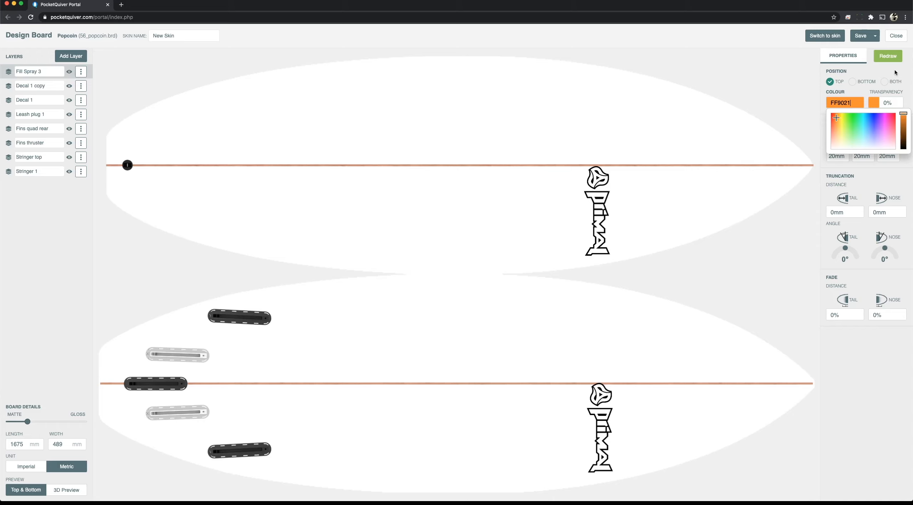
click(908, 73)
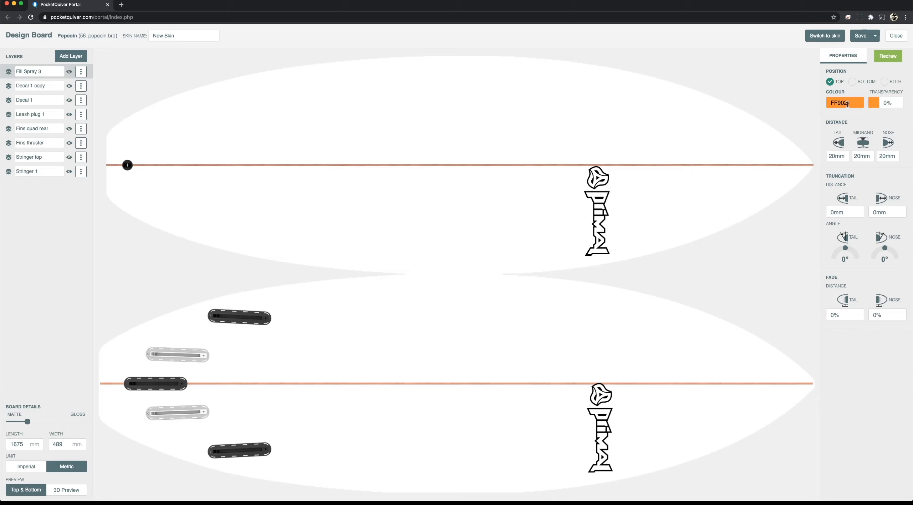
Redraw the board with the orange fill spray and move its layer below all the other layers.
drag(852, 103, 828, 105)
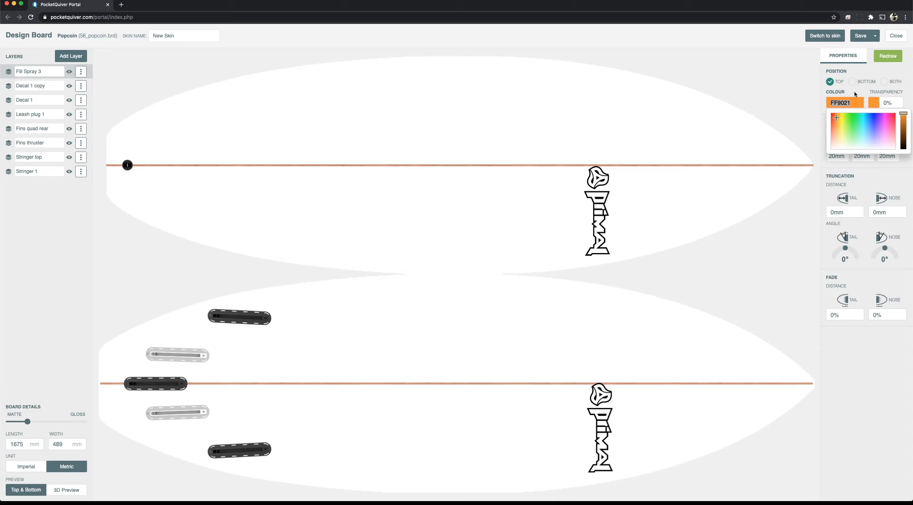
click(830, 83)
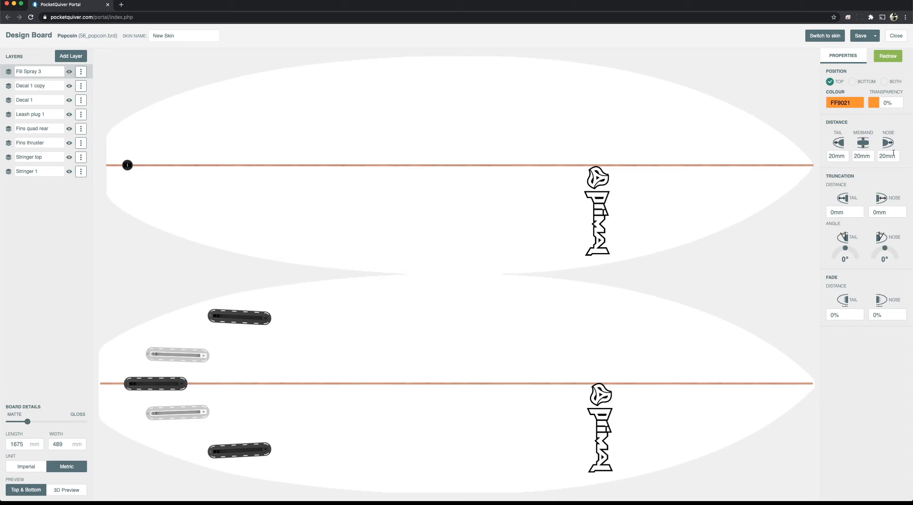
click(888, 56)
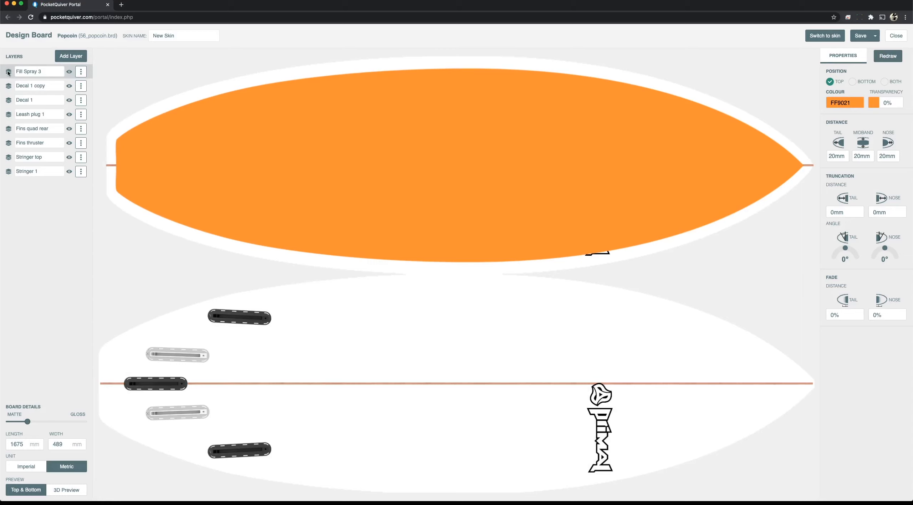
drag(9, 72, 8, 179)
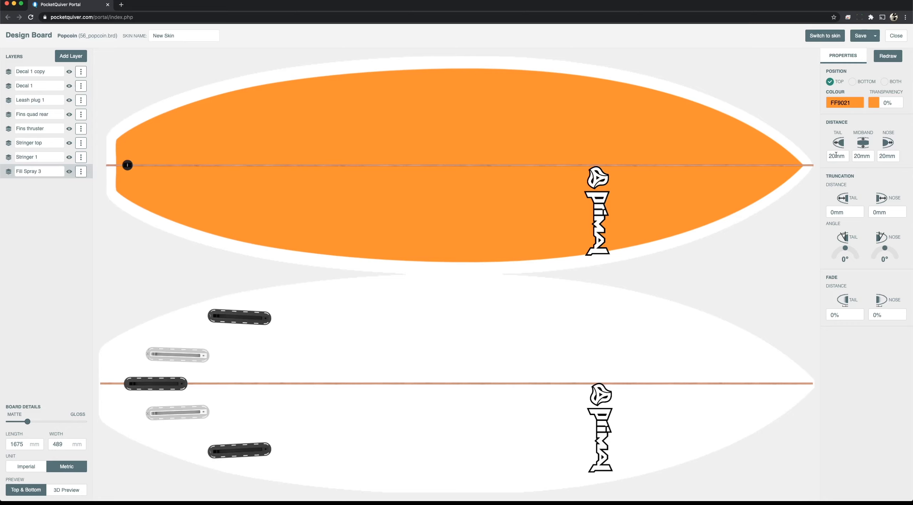
Set the fill spray's distances to 10 mm at the tail, 15 mm at the midband and 10 mm at the nose, and redraw.
drag(833, 156, 802, 161)
text(1)
double_click(861, 157)
text(15)
drag(883, 156, 874, 154)
text(1)
click(882, 57)
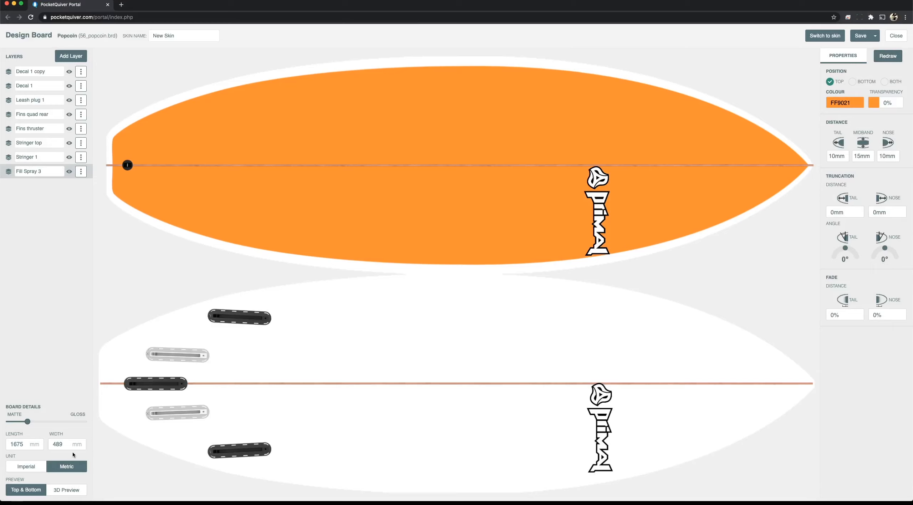
Examine the orange fill spray on the rotated board in the 3D preview and return to the top and bottom view.
click(59, 492)
drag(513, 280, 613, 279)
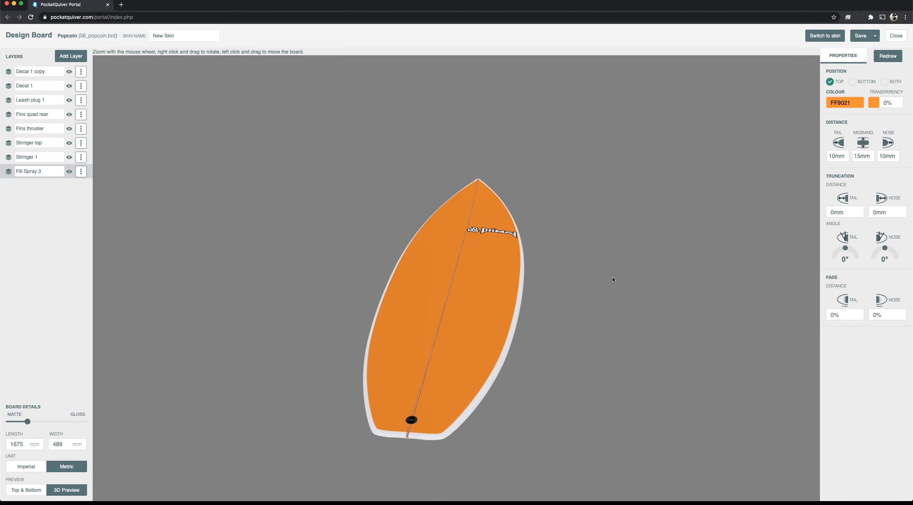
click(22, 490)
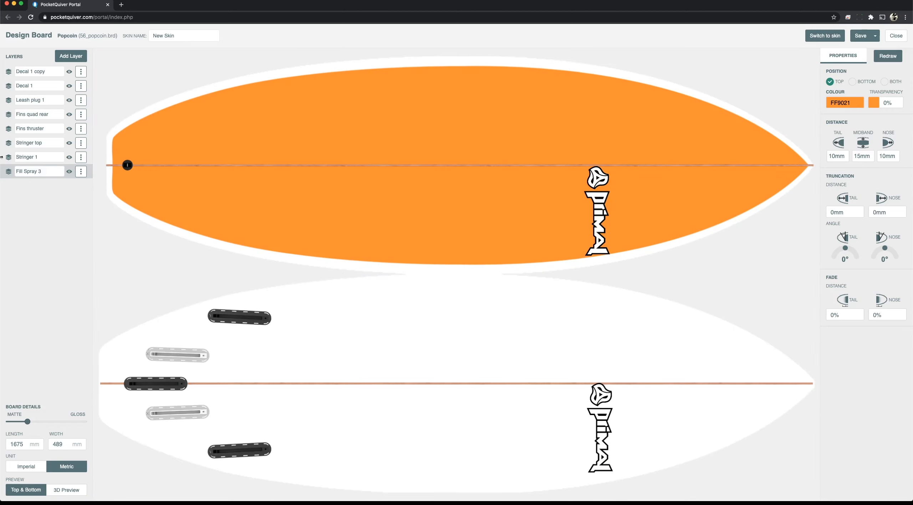
Add a rail spray layer in black 000000, apply it to both sides of the board and redraw.
click(69, 57)
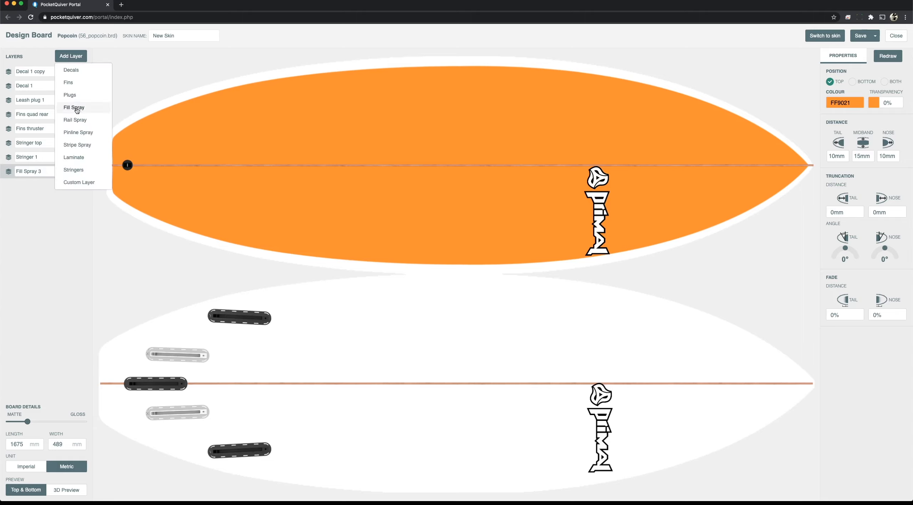
click(76, 121)
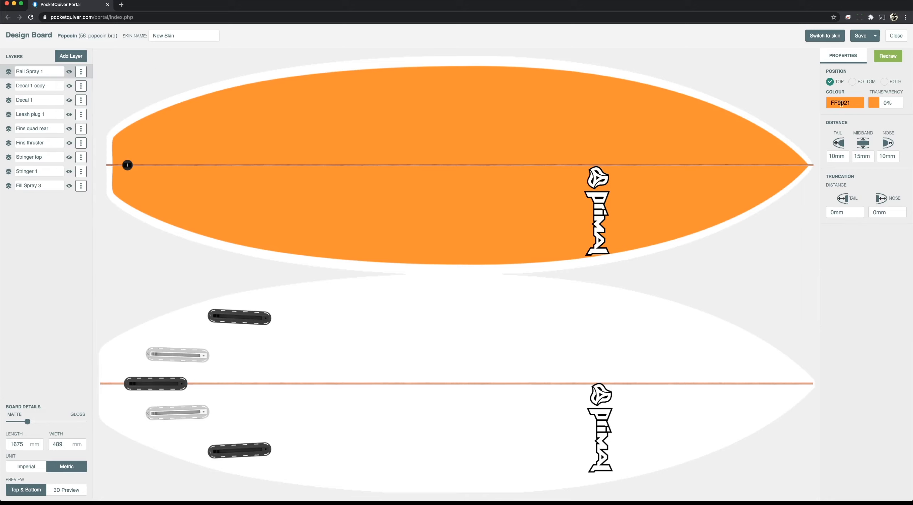
click(854, 103)
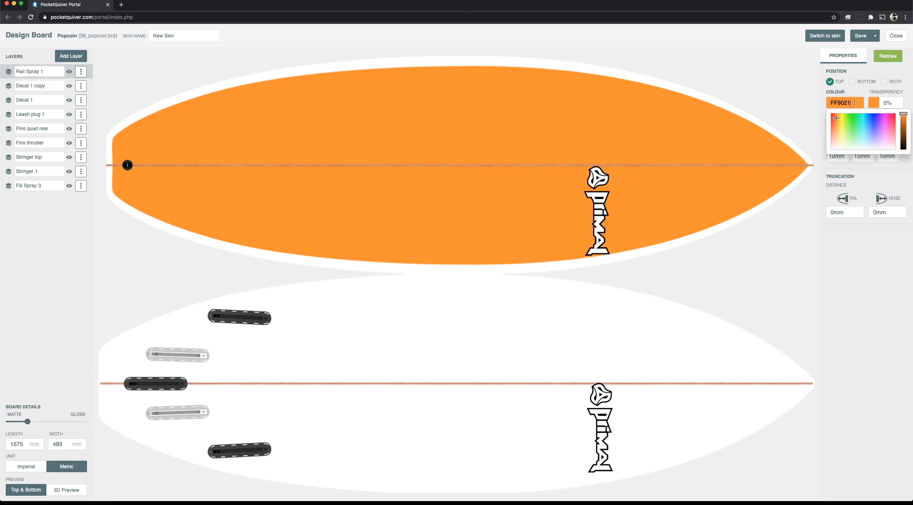
drag(904, 115, 904, 150)
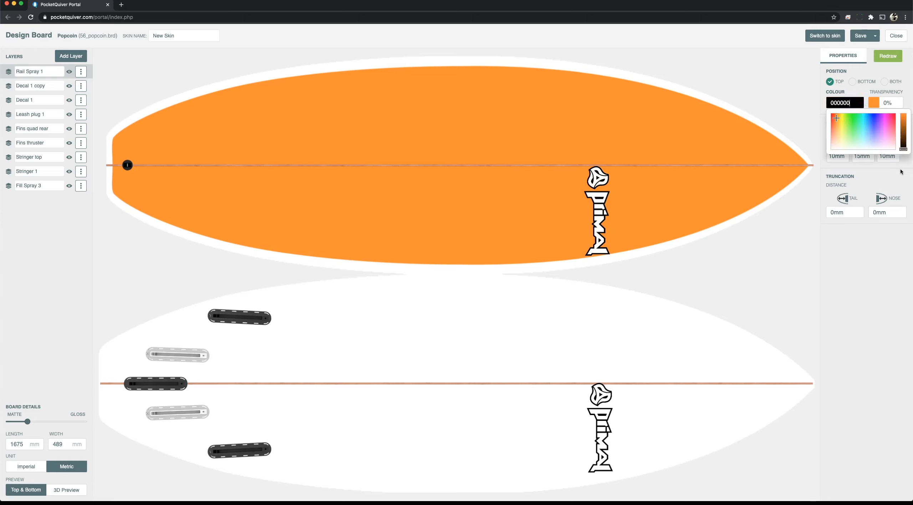
click(887, 177)
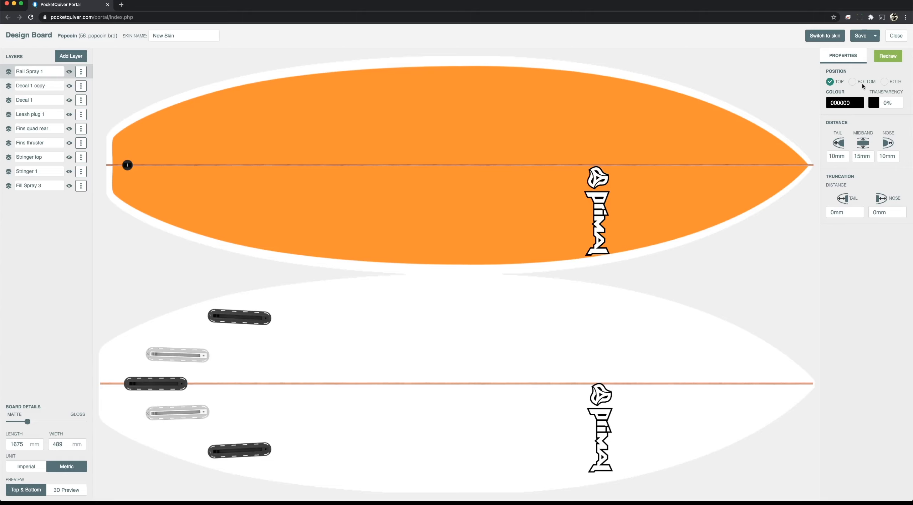
click(884, 82)
click(890, 58)
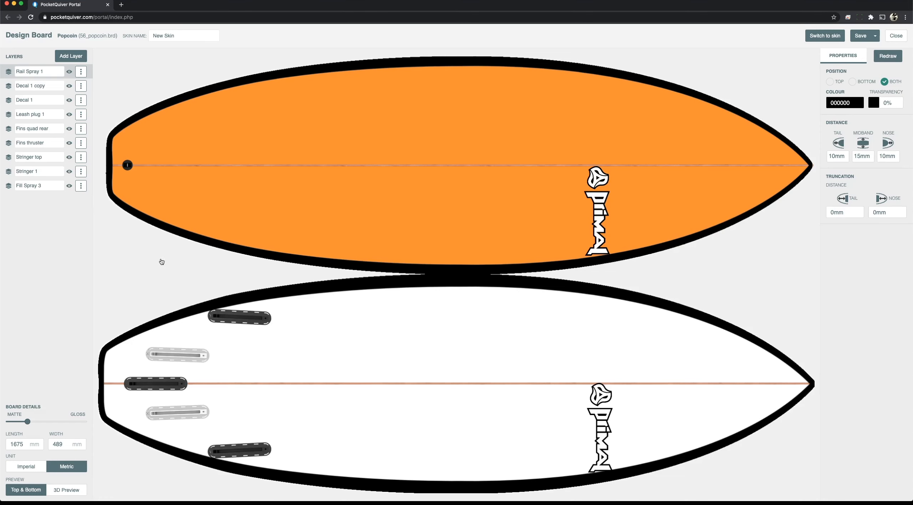
Inspect the black rail spray on the deck and bottom in the 3D preview, and return to the top and bottom view.
click(61, 491)
drag(425, 268, 579, 322)
drag(393, 320, 442, 174)
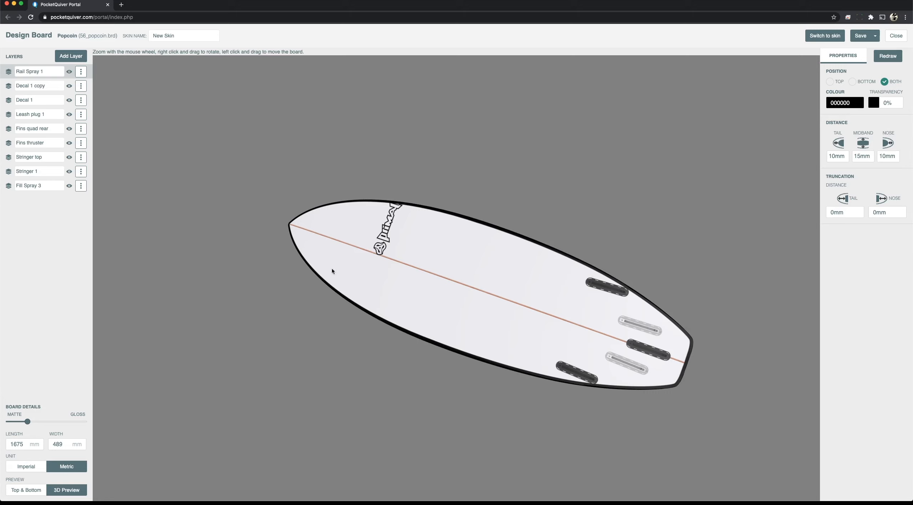
drag(323, 251, 476, 280)
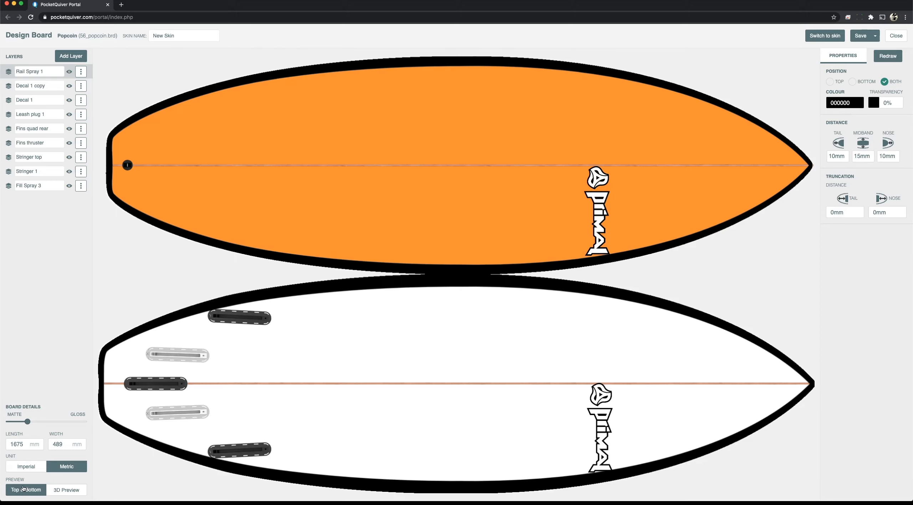
click(24, 489)
Restrict the rail spray to the top of the board, redraw it and duplicate its layer.
click(829, 83)
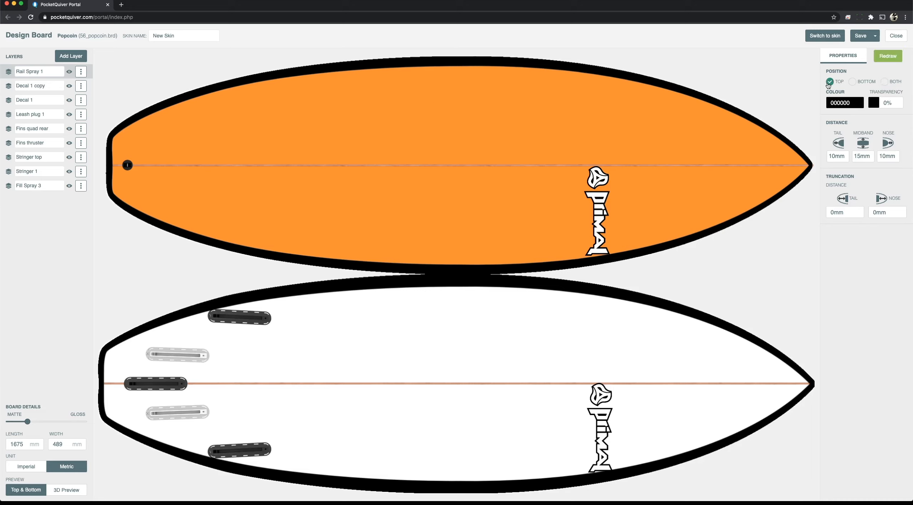
click(887, 56)
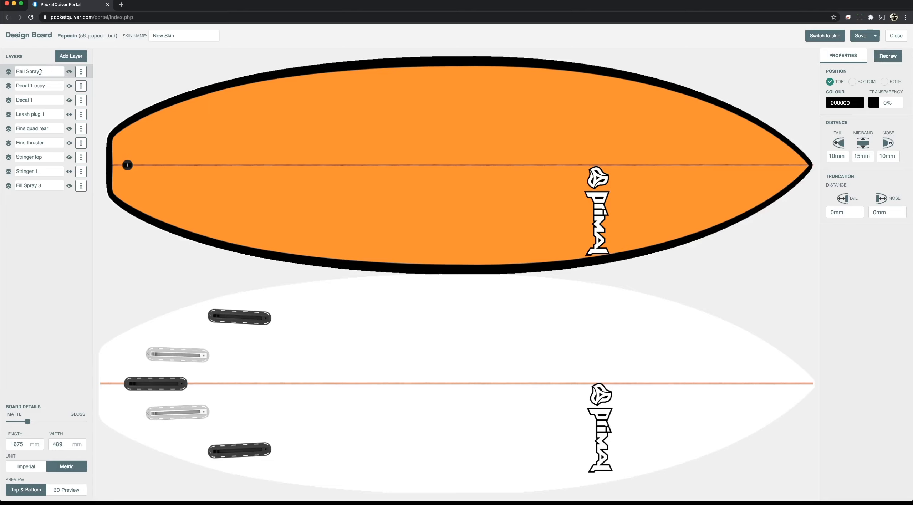
click(81, 73)
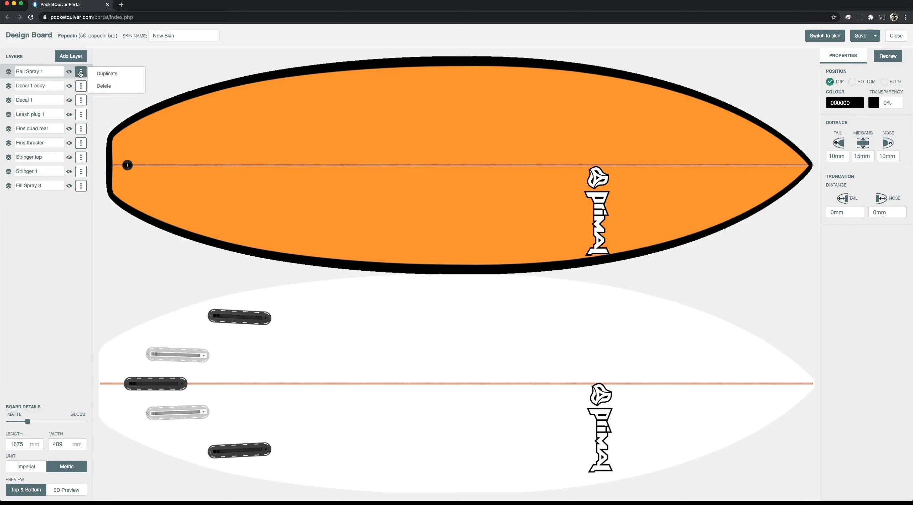
click(98, 74)
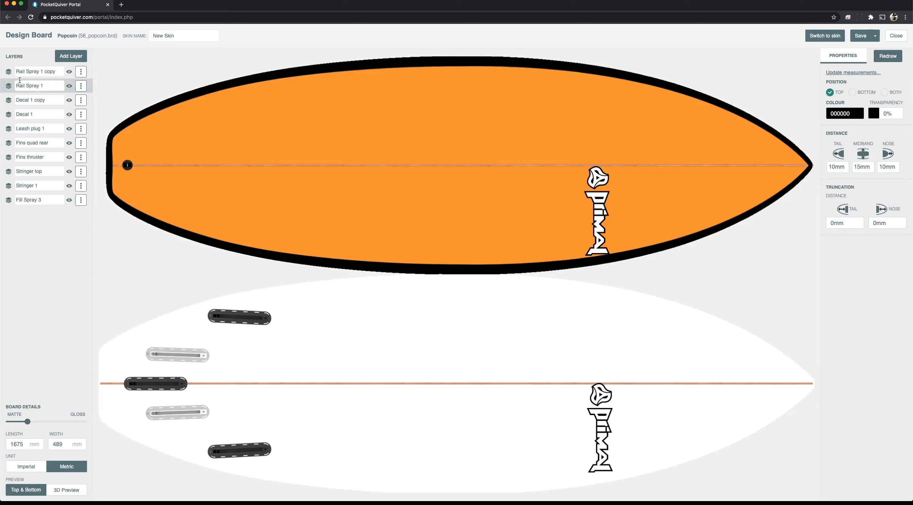
Rename the duplicated rail spray layer as Rail Spray bottom, set its position to the bottom side and redraw.
click(10, 72)
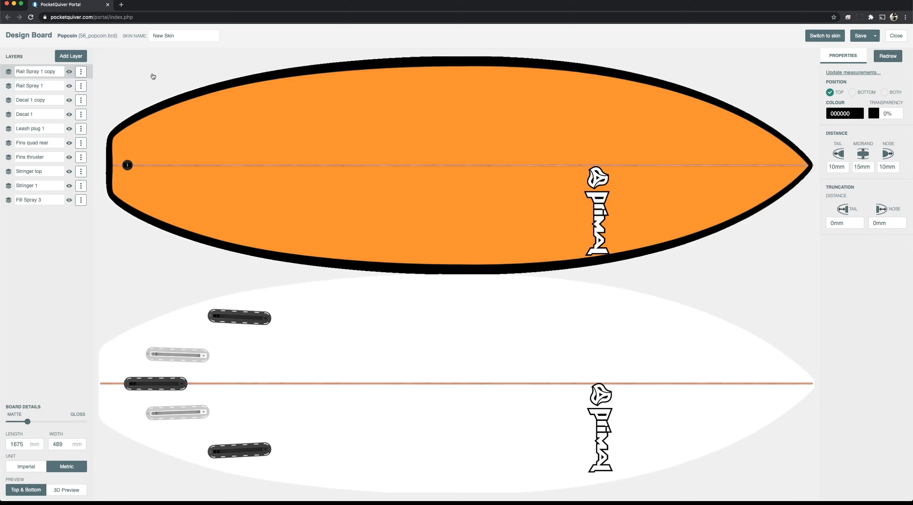
drag(41, 71, 69, 72)
text(bottom)
click(853, 93)
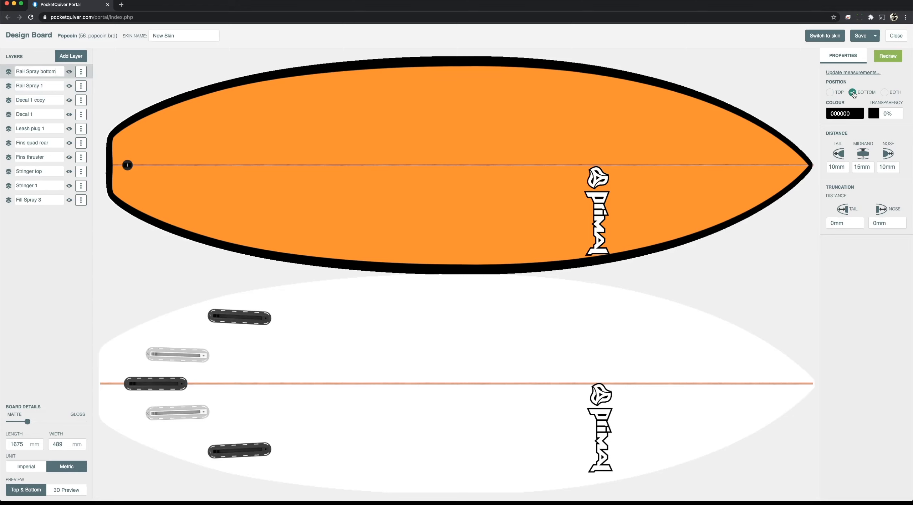
click(887, 57)
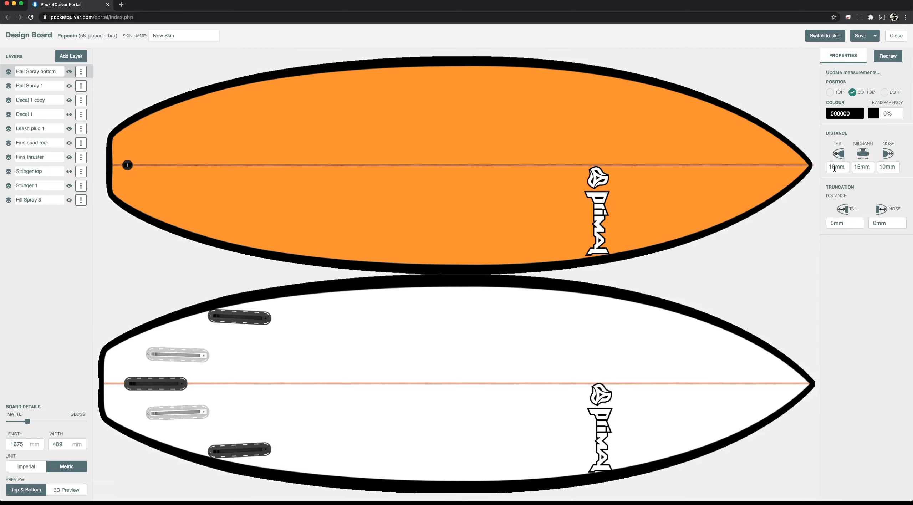
Set the bottom rail spray's distances to 2 mm at the tail, 10 mm at the midband and 2 mm at the nose, and redraw.
drag(834, 169, 828, 167)
text(2)
click(859, 168)
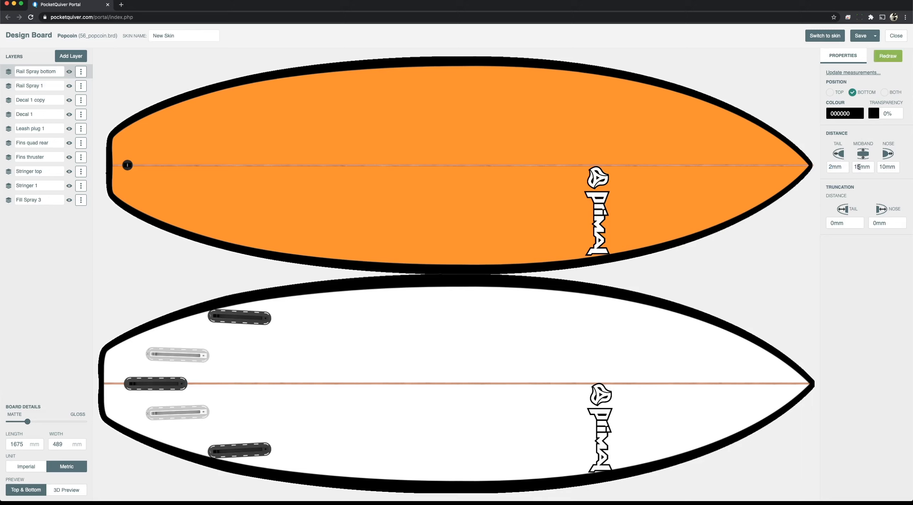
drag(884, 167, 874, 165)
text(2)
click(889, 57)
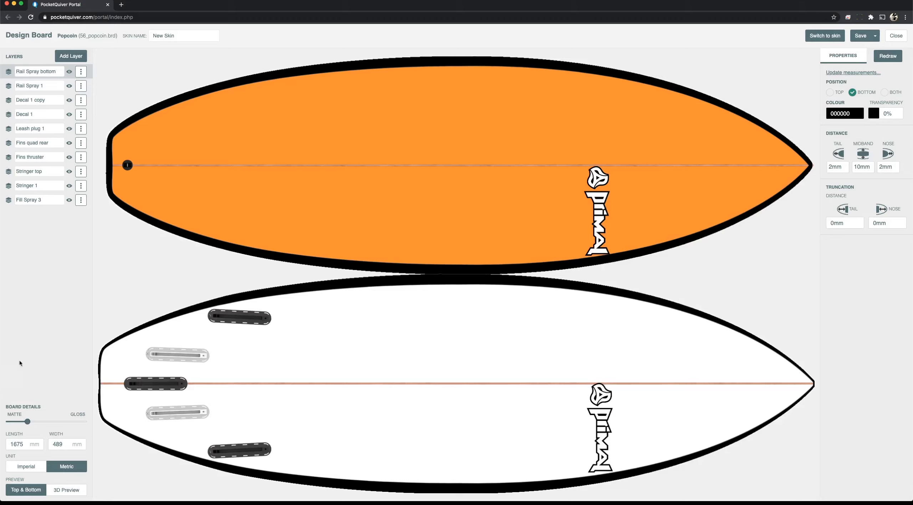
Inspect the rail spray on the board's bottom and deck in the 3D preview.
click(66, 489)
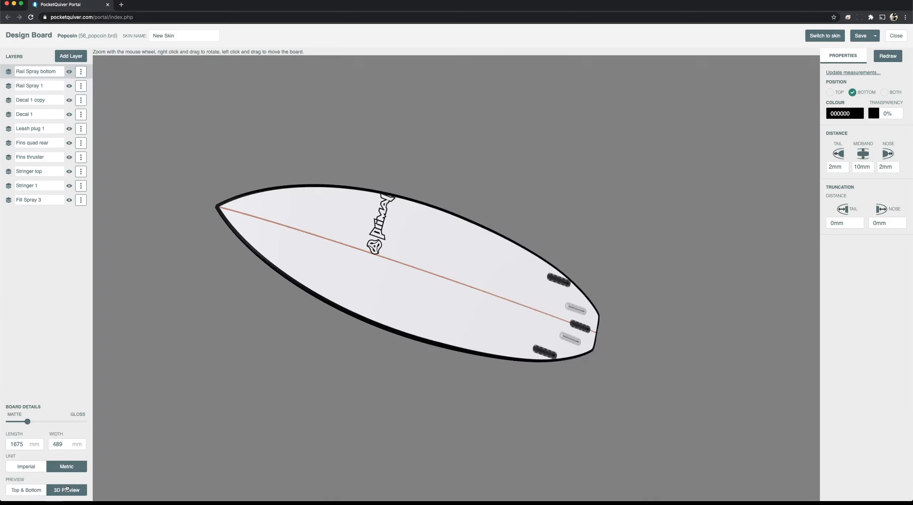
drag(453, 210, 403, 258)
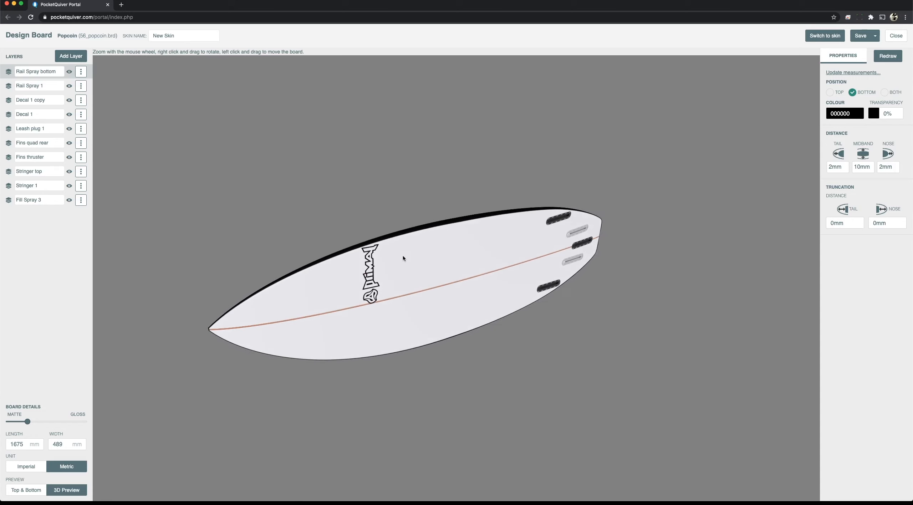
drag(526, 289, 754, 260)
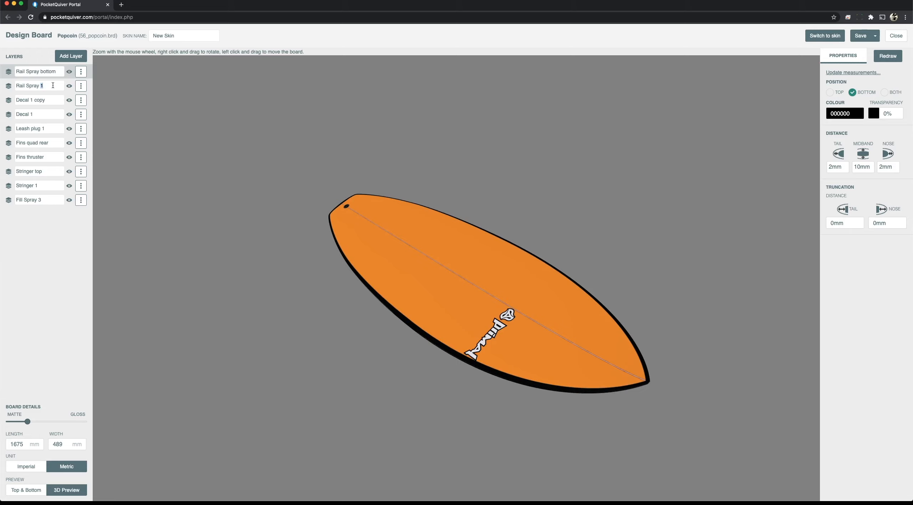
Rename the Rail Spray 1 layer as Rail Spray top, save the skin and return to the top and bottom view.
double_click(41, 86)
text(top)
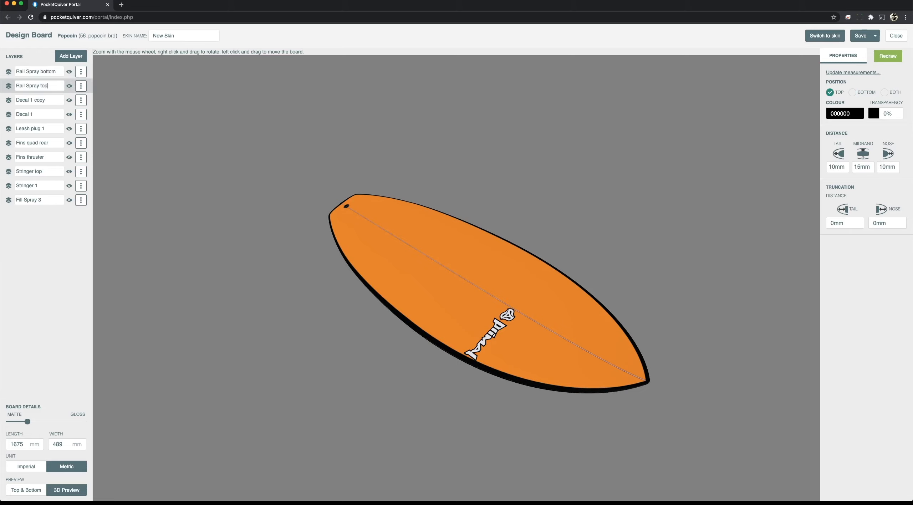
click(863, 36)
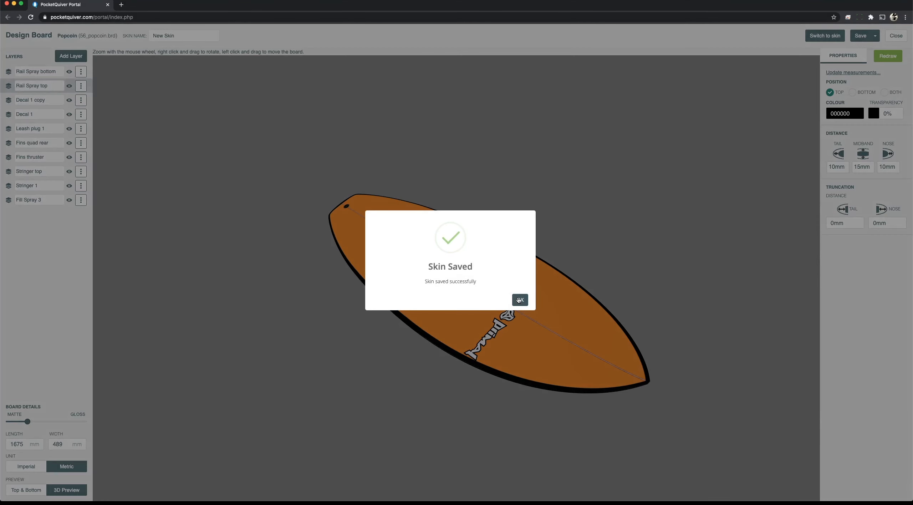
click(519, 300)
click(25, 490)
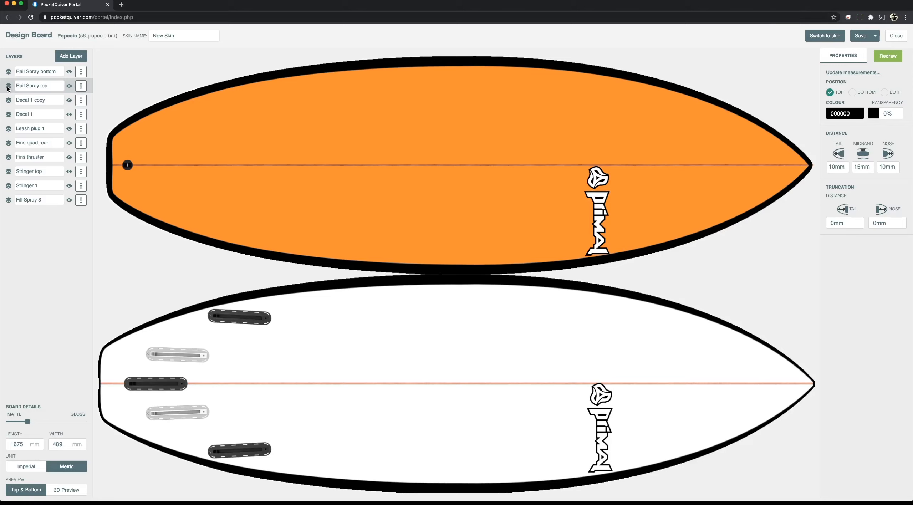
Add a 4 mm wide black stripe spray on both sides of the board with 50% transparency, and redraw.
click(65, 56)
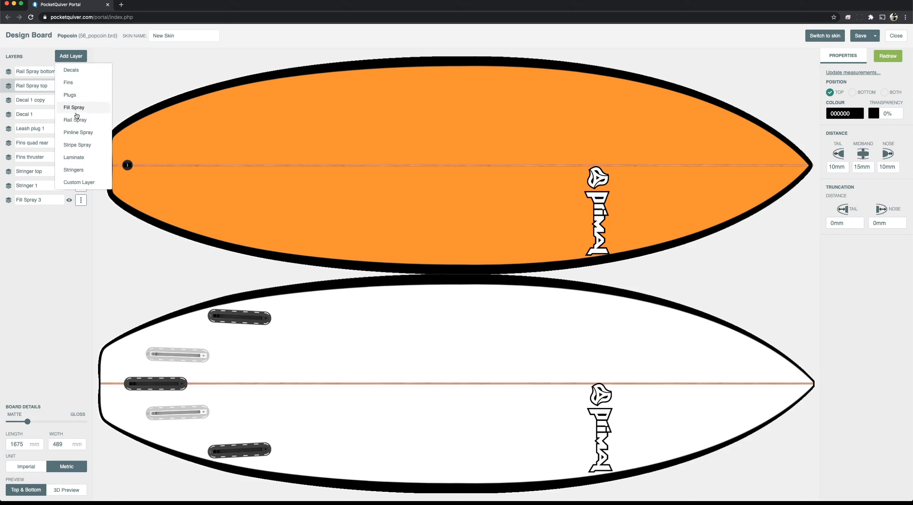
click(78, 145)
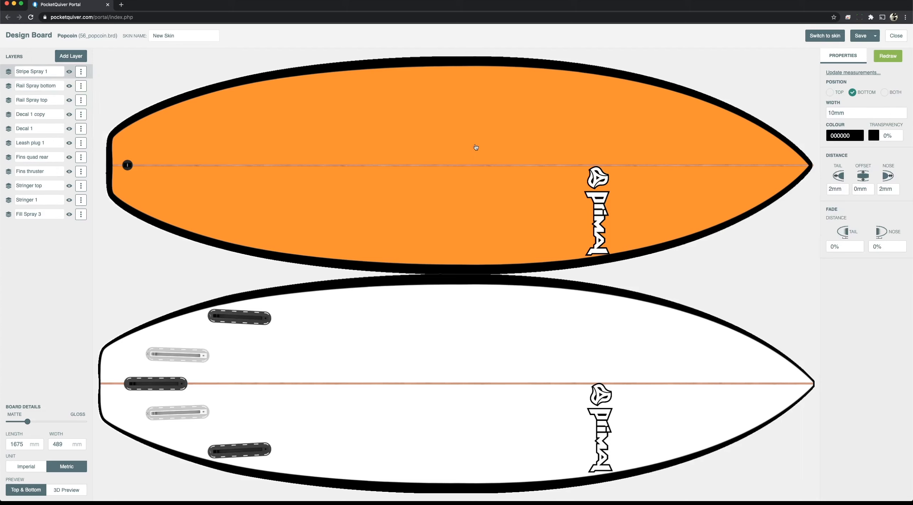
drag(835, 113, 818, 112)
text(4)
click(885, 94)
click(884, 135)
text(5)
click(883, 59)
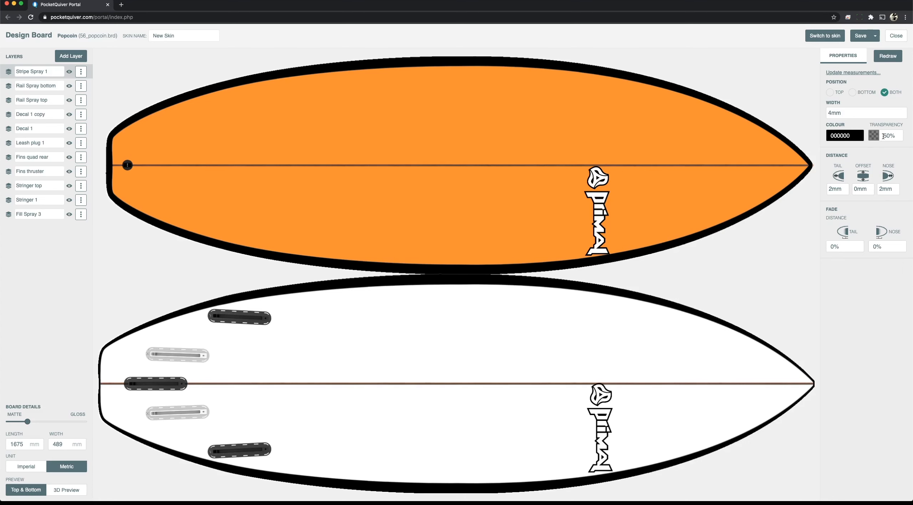
Set the stripe spray's transparency to 30%, redraw, and move its layer between Fins thruster and Stringer top.
text(3)
click(887, 56)
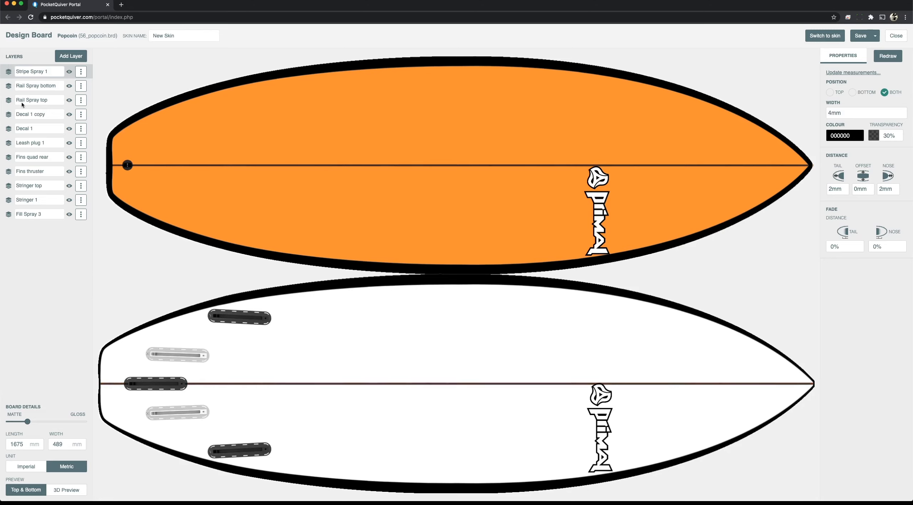
mouse_move(9, 71)
mouse_down()
mouse_move(9, 204)
mouse_move(7, 168)
mouse_up()
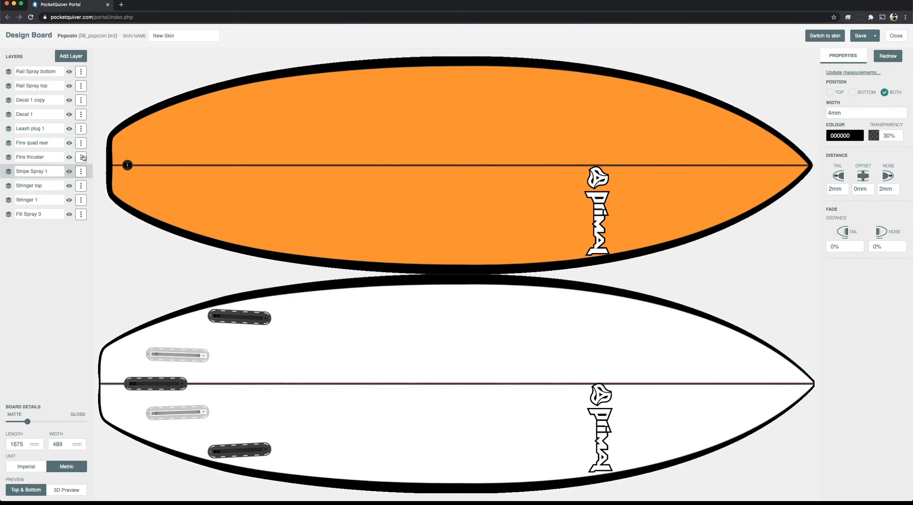
Add a laminate layer positioned near the rail, using Carbon Hybrid Tape 7 Strand 60mm.
click(73, 58)
click(69, 159)
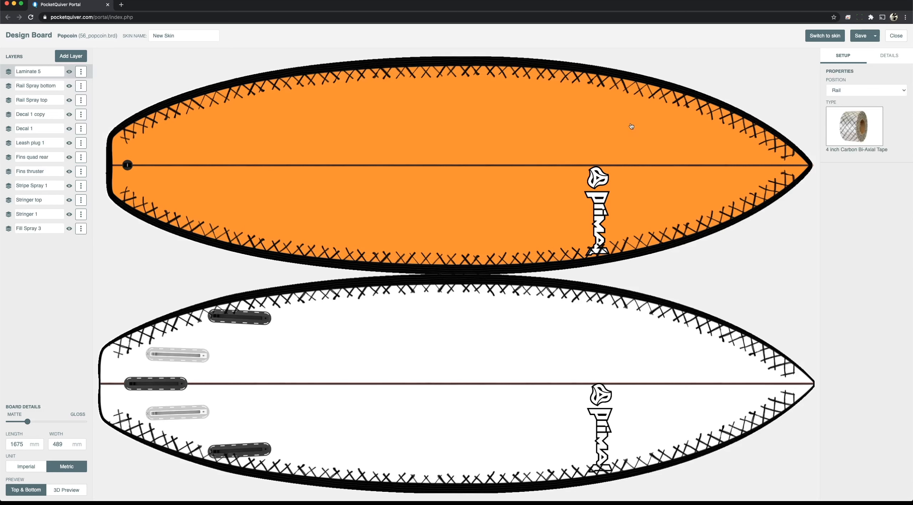
click(837, 90)
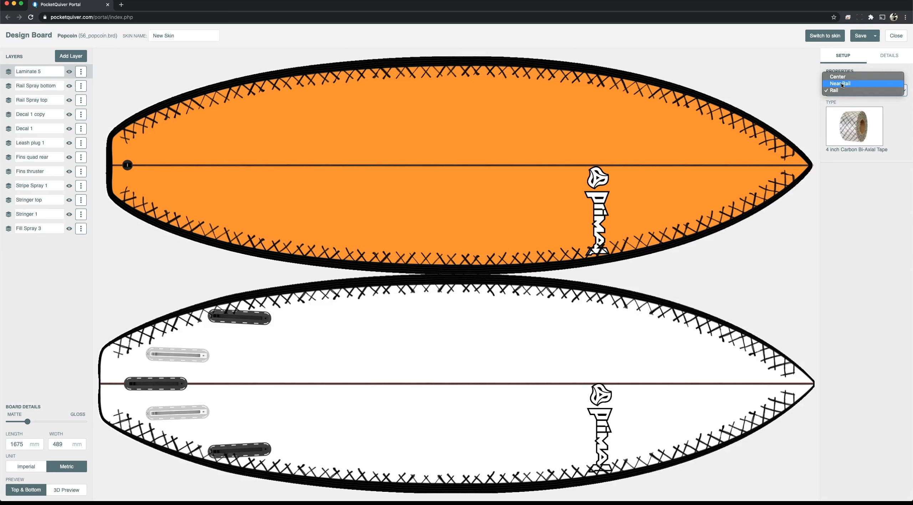
click(841, 83)
click(851, 121)
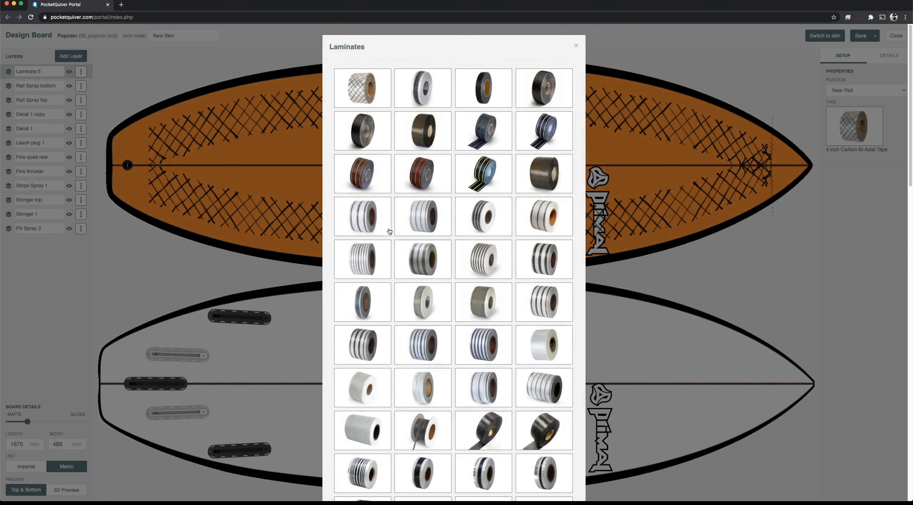
click(358, 265)
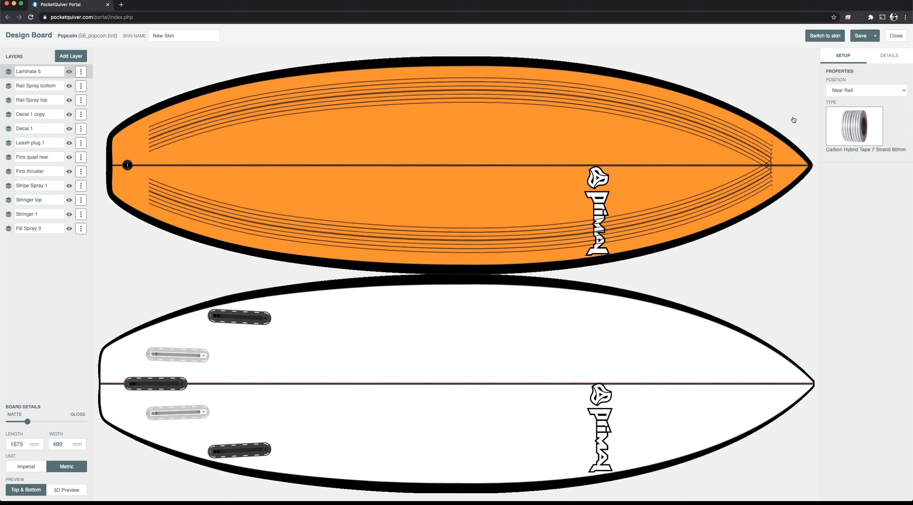
Set the laminate's distances to 1350 mm from the nose, 50 mm from the tail and 0 mm from the edge.
click(890, 57)
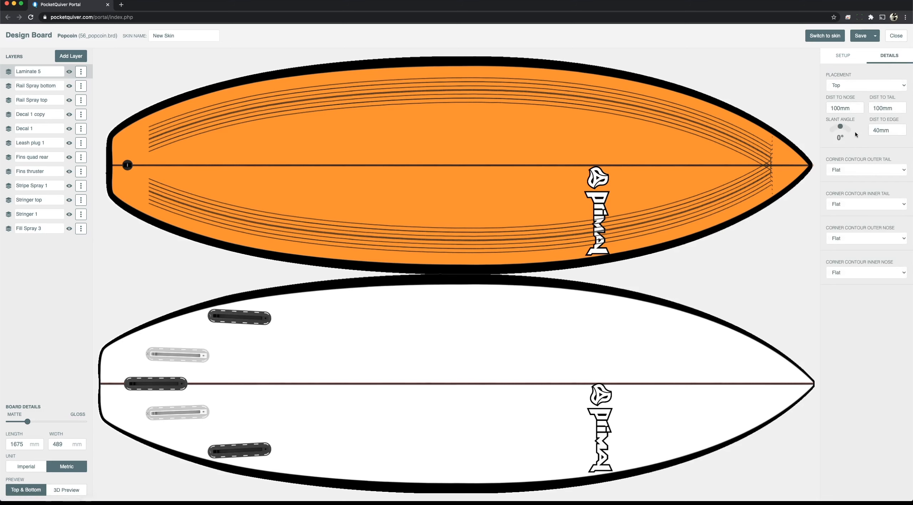
click(839, 108)
text(5)
click(878, 106)
drag(879, 107, 859, 127)
text(5)
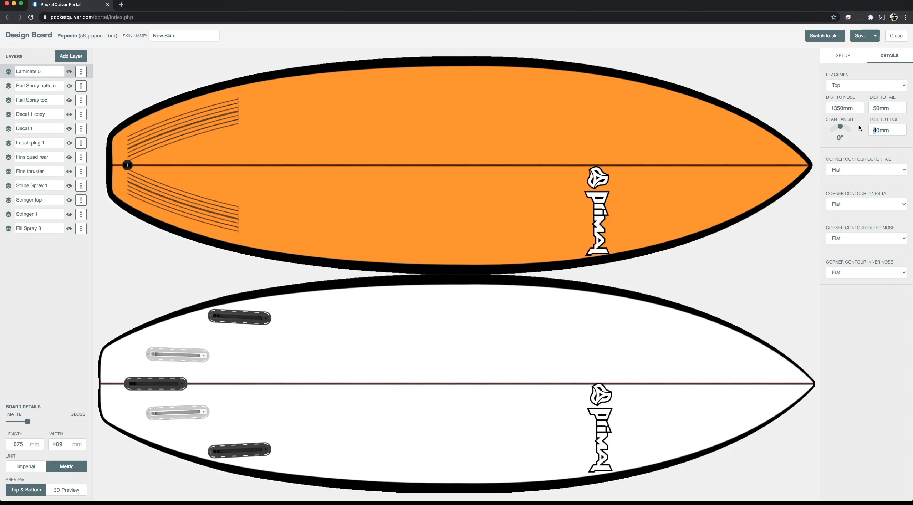
text(0)
key(BackSpace)
click(790, 141)
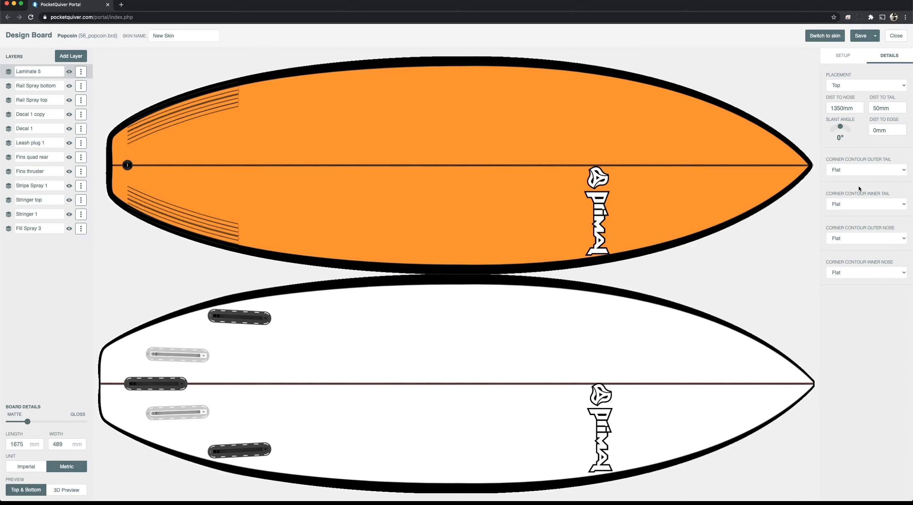
Set the laminate's inner tail and inner nose corner contours to Angle cut.
click(858, 202)
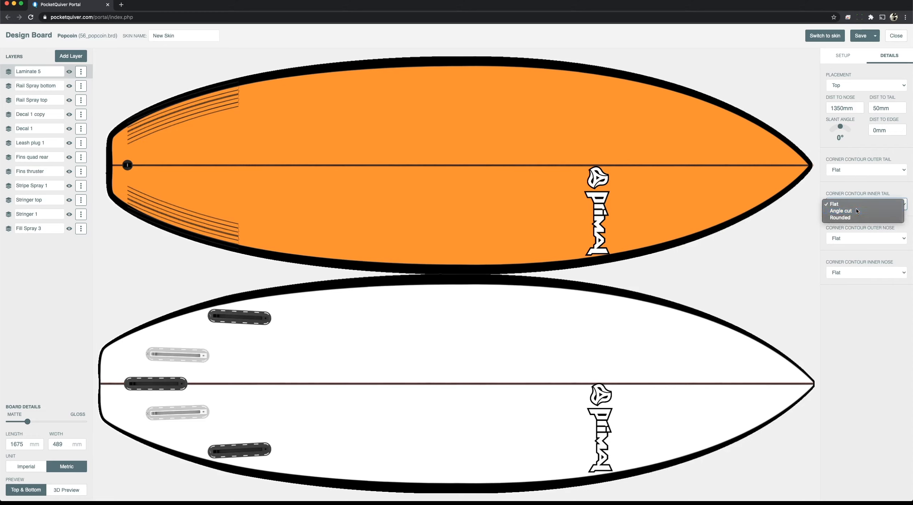
click(857, 209)
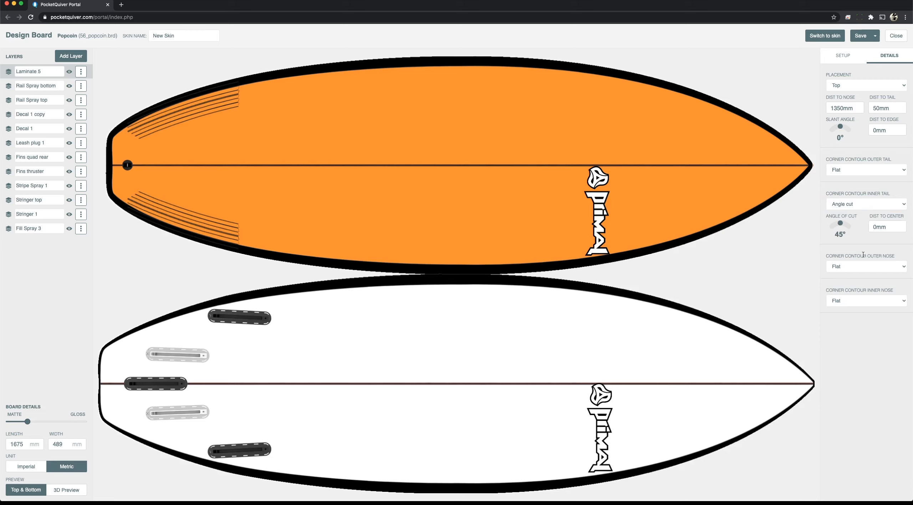
click(865, 299)
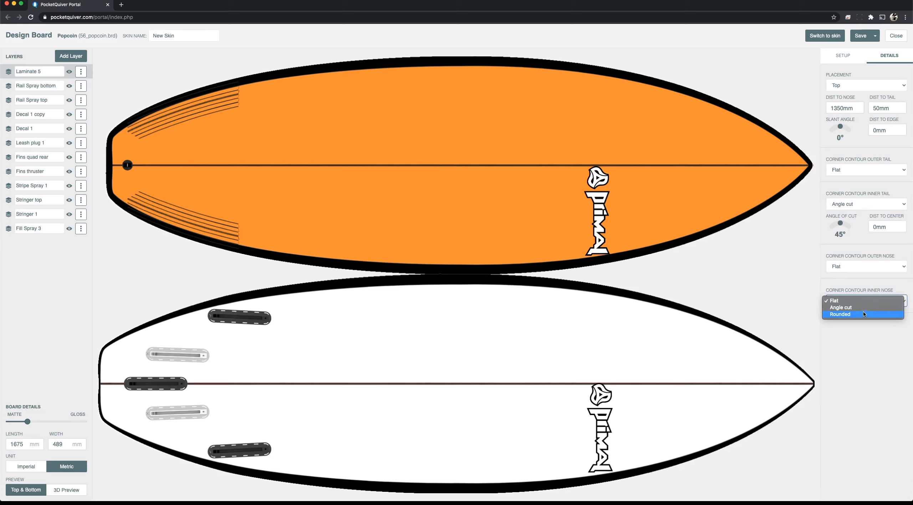
click(863, 309)
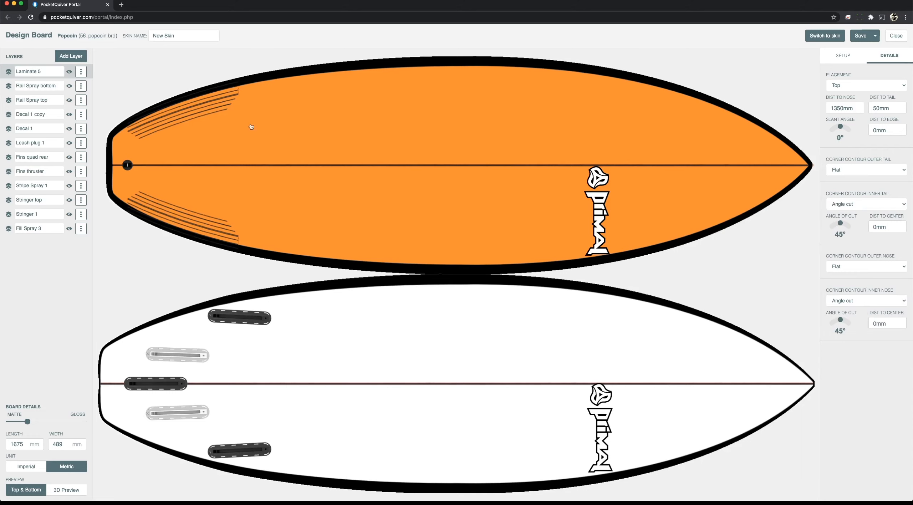
Add a decal layer and upload PaintSplatter.png from the tutorial_01 folder as its image.
click(66, 57)
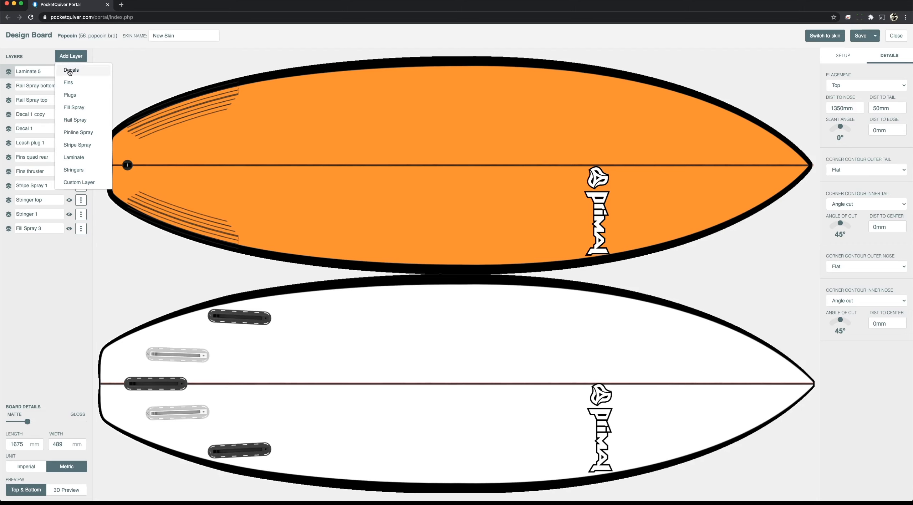
click(70, 71)
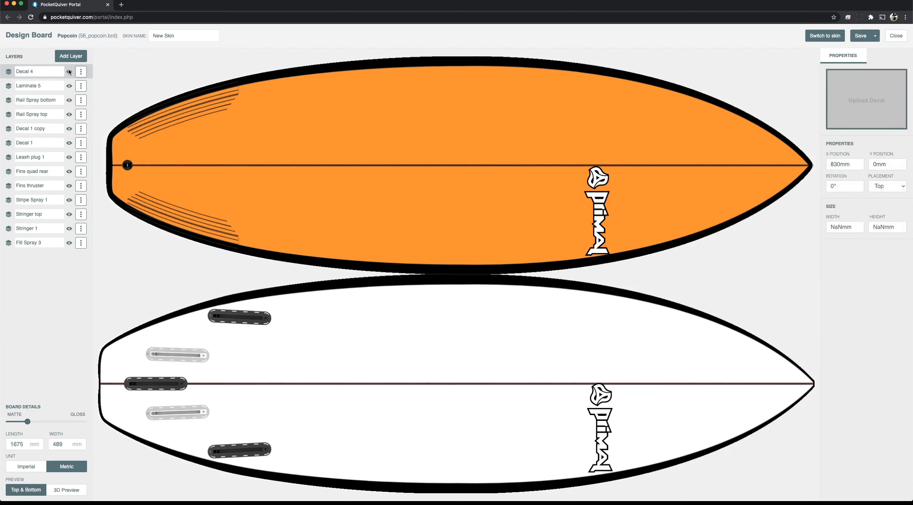
click(877, 98)
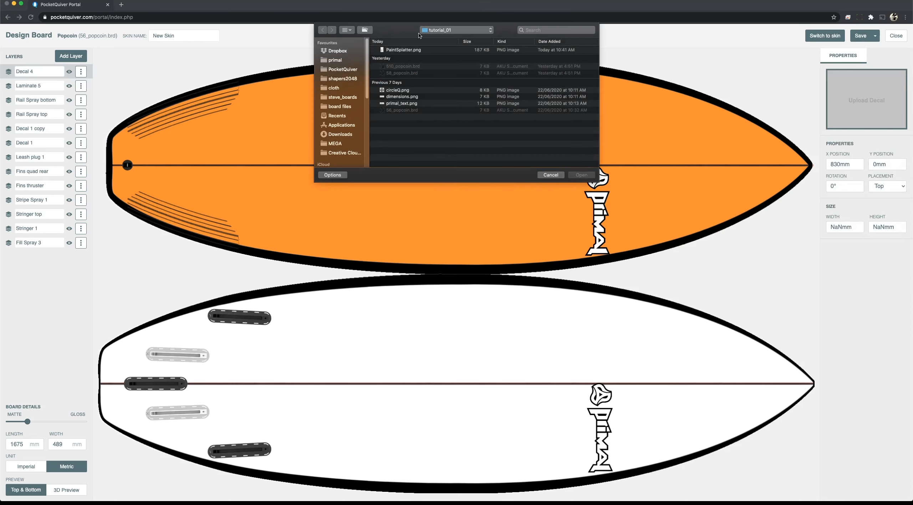
click(399, 51)
click(580, 175)
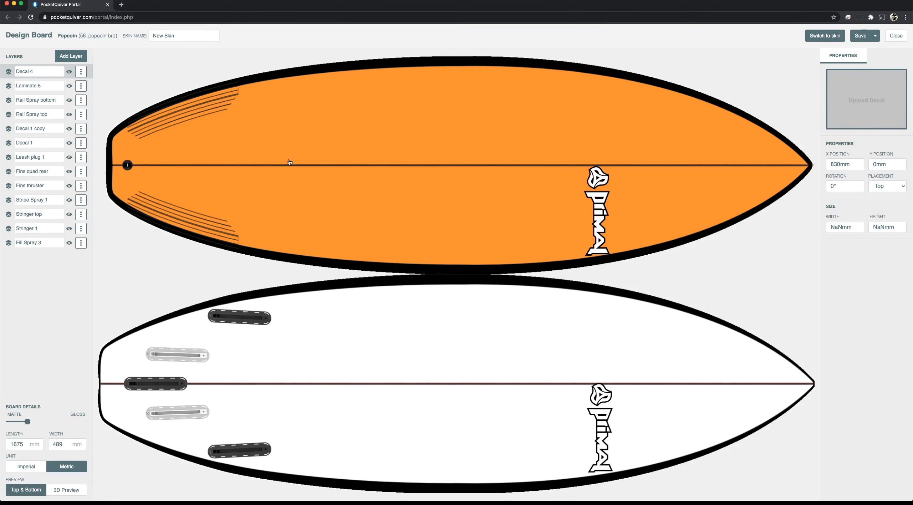
Place the splatter decal over the deck's tail, scaled to about 410 by 771 mm and rotated about -18°.
drag(418, 152, 139, 144)
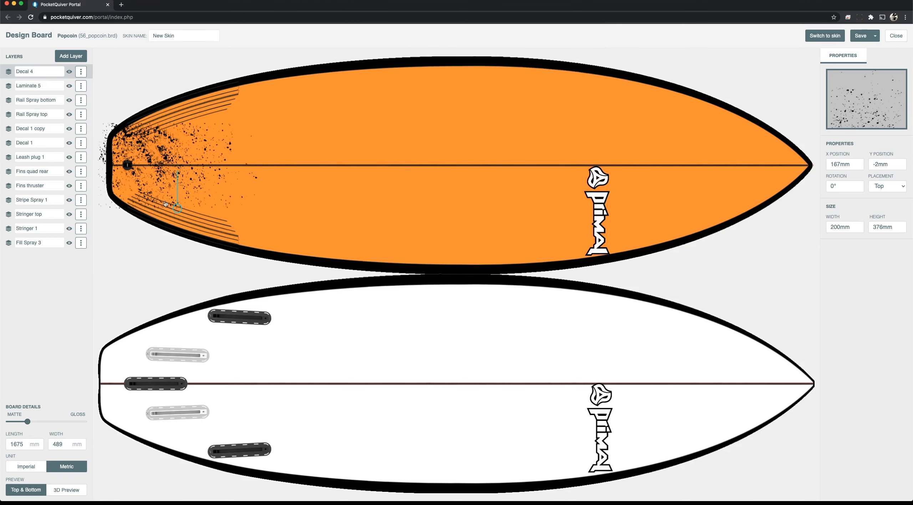
drag(177, 208, 206, 226)
mouse_move(166, 185)
mouse_down()
mouse_move(188, 167)
mouse_move(167, 187)
mouse_move(175, 185)
mouse_up()
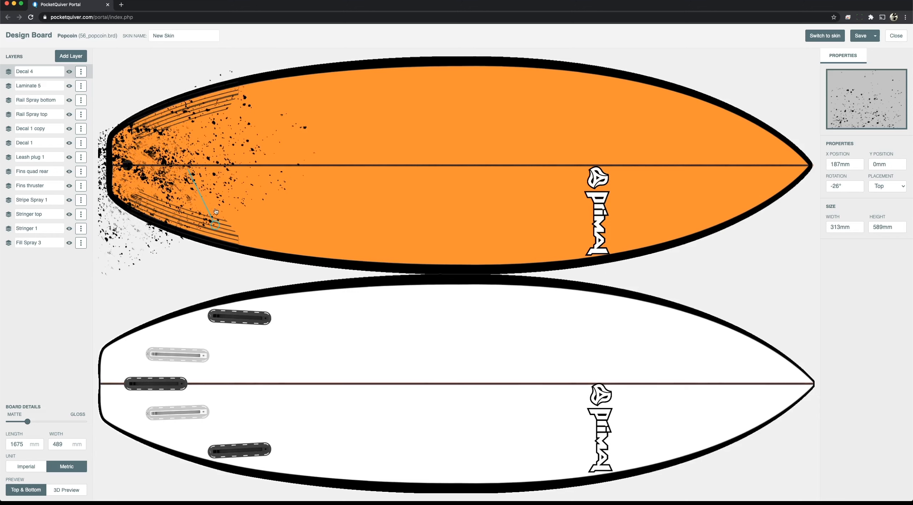
drag(214, 225, 208, 246)
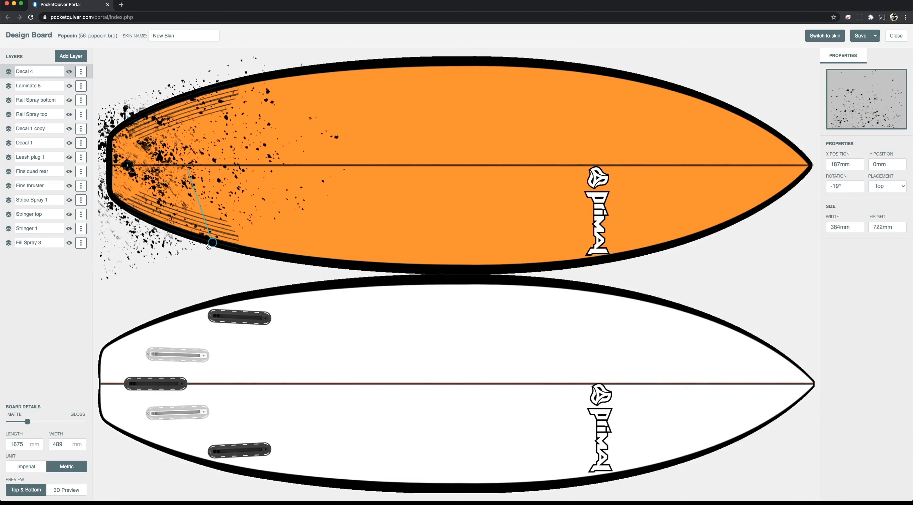
drag(166, 191, 140, 172)
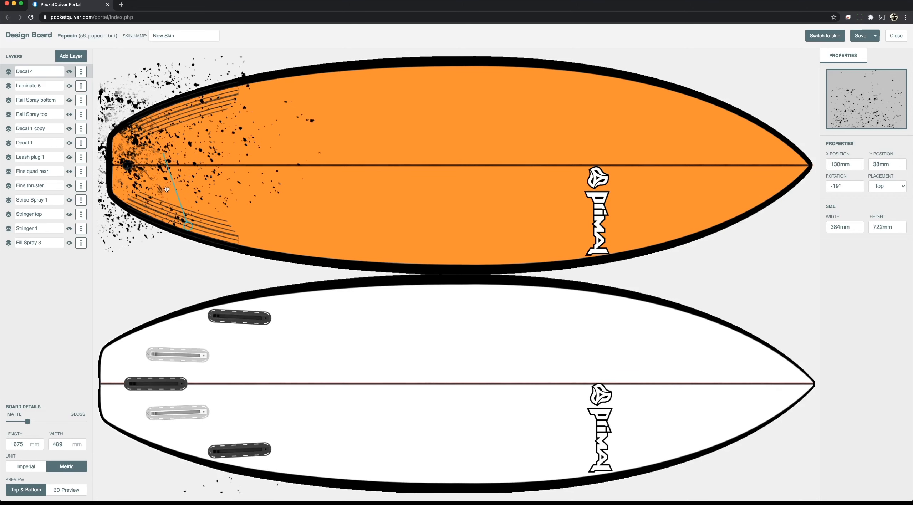
drag(188, 227, 189, 233)
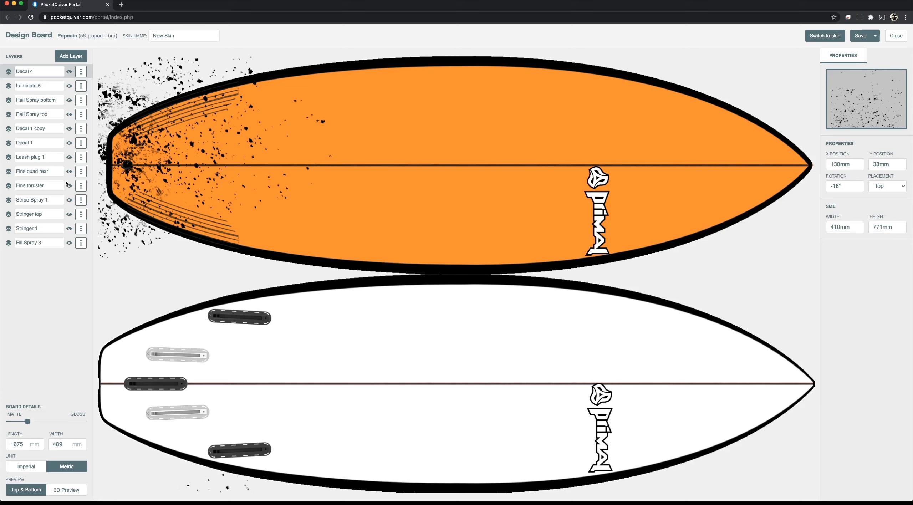
Move the Decal 4 layer below Stripe Spray 1 and shift the splatter to about X 66 mm, Y -83 mm.
mouse_move(11, 74)
mouse_down()
mouse_move(12, 210)
mouse_move(12, 197)
mouse_up()
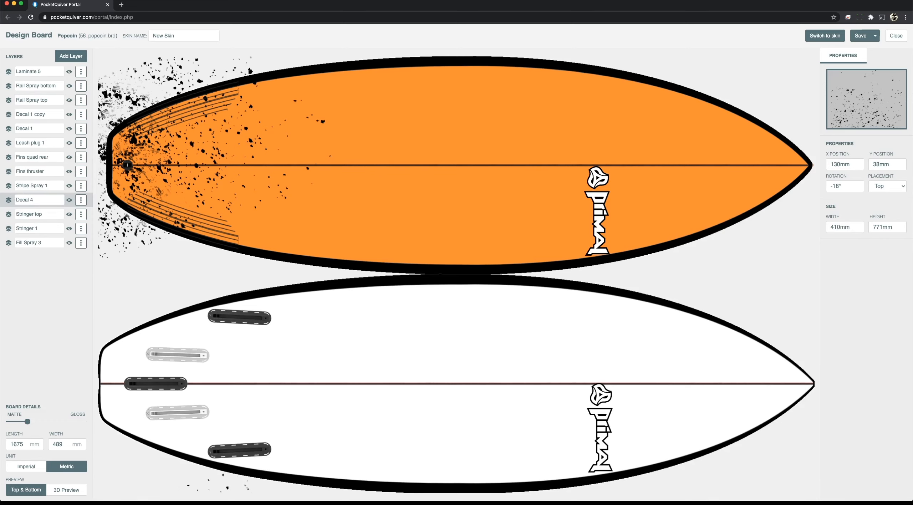
mouse_move(162, 178)
mouse_down()
mouse_move(197, 175)
mouse_move(121, 193)
mouse_move(107, 211)
mouse_move(136, 227)
mouse_up()
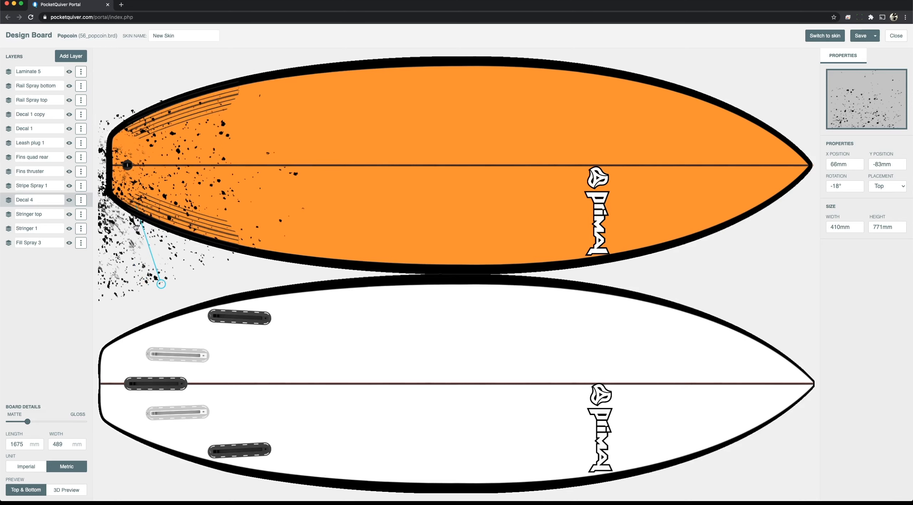
Check the shifted splatter decal in the 3D preview and return to the top and bottom view.
click(73, 490)
mouse_move(439, 402)
mouse_down()
mouse_move(561, 426)
mouse_move(478, 436)
mouse_move(581, 497)
mouse_move(557, 491)
mouse_move(499, 392)
mouse_move(453, 396)
mouse_up()
click(29, 491)
Enlarge the splatter decal to about 468 by 880 mm at -8°, recentre it at about X 120 mm, Y -2 mm, and inspect it in 3D.
drag(158, 291, 144, 303)
mouse_move(126, 259)
mouse_down()
mouse_move(155, 222)
mouse_move(150, 214)
mouse_up()
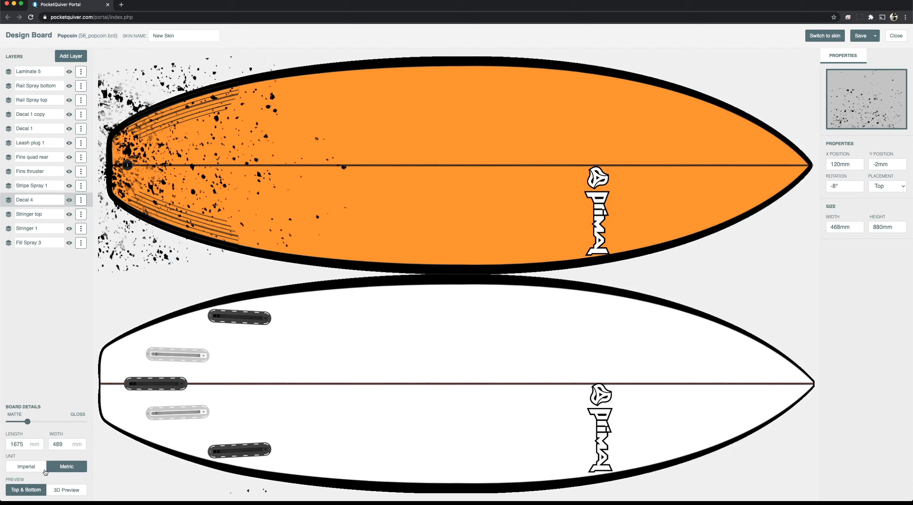
click(67, 491)
drag(410, 362, 196, 262)
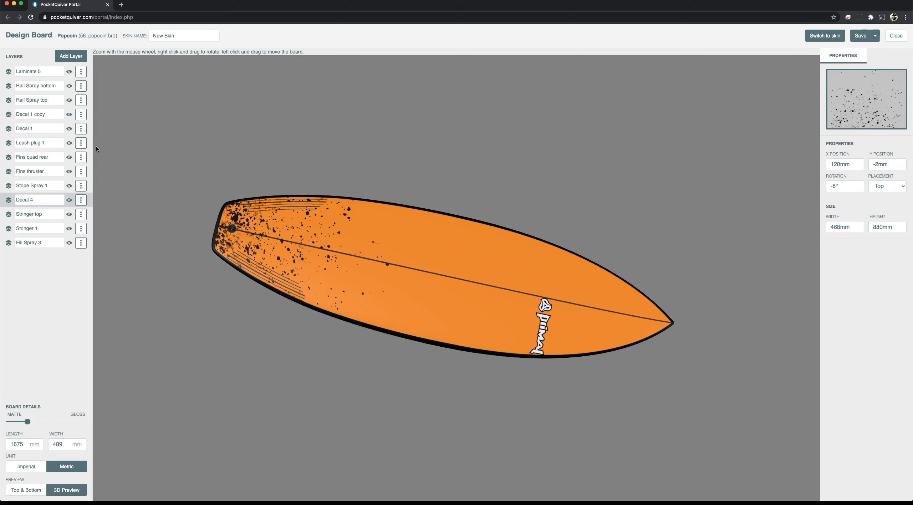
Add a custom layer to the skin, download its board template image, and open template186.png to inspect it.
click(61, 58)
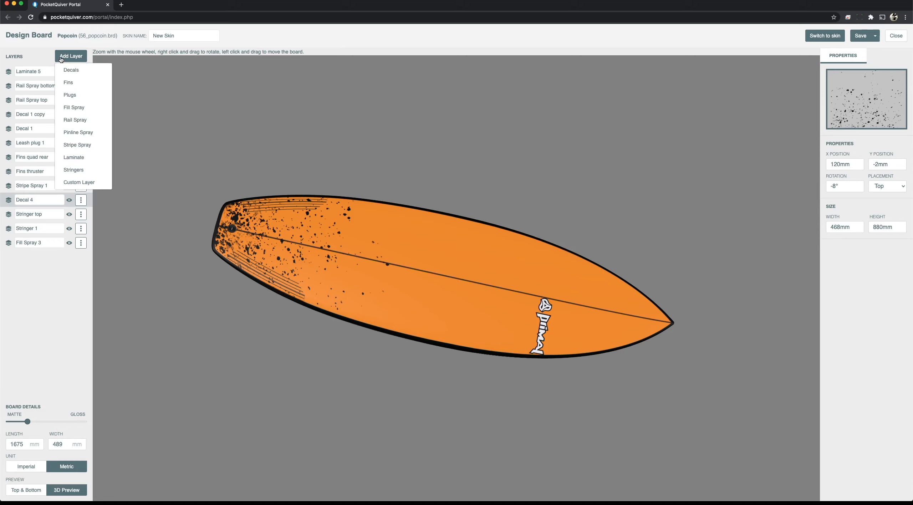
click(80, 183)
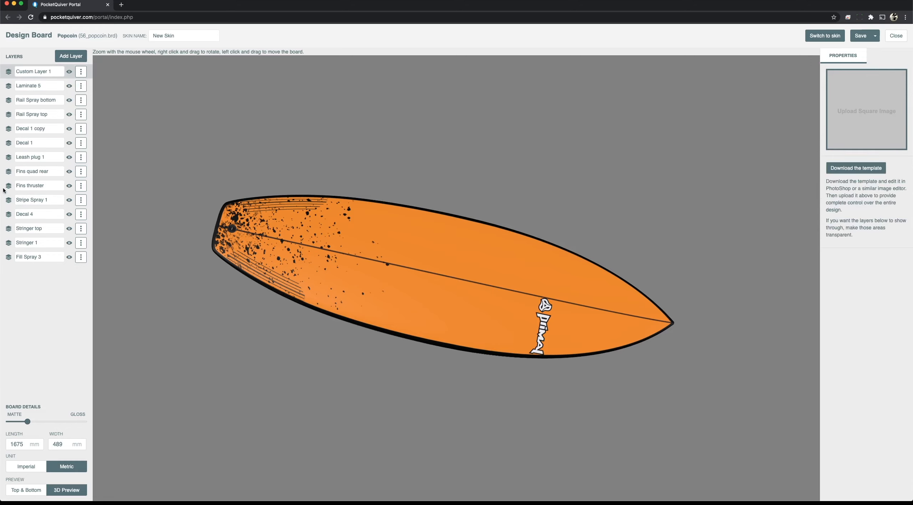
click(862, 170)
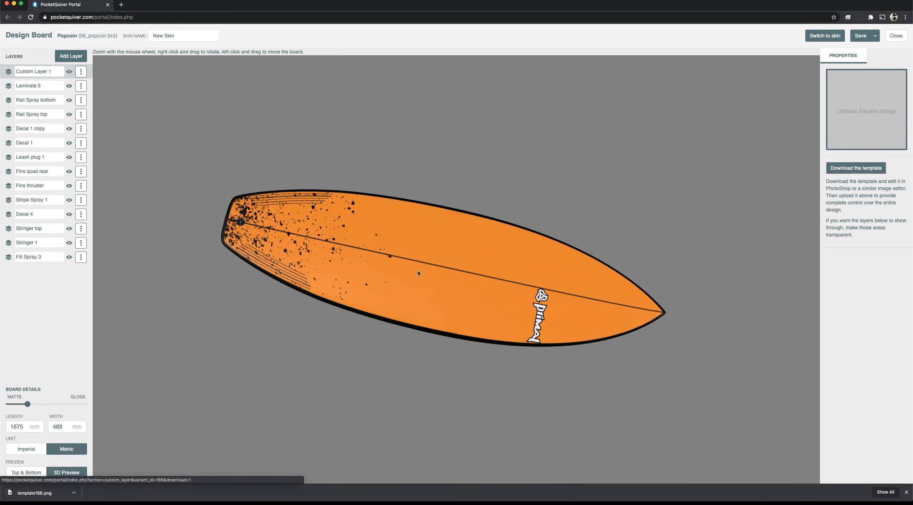
click(39, 496)
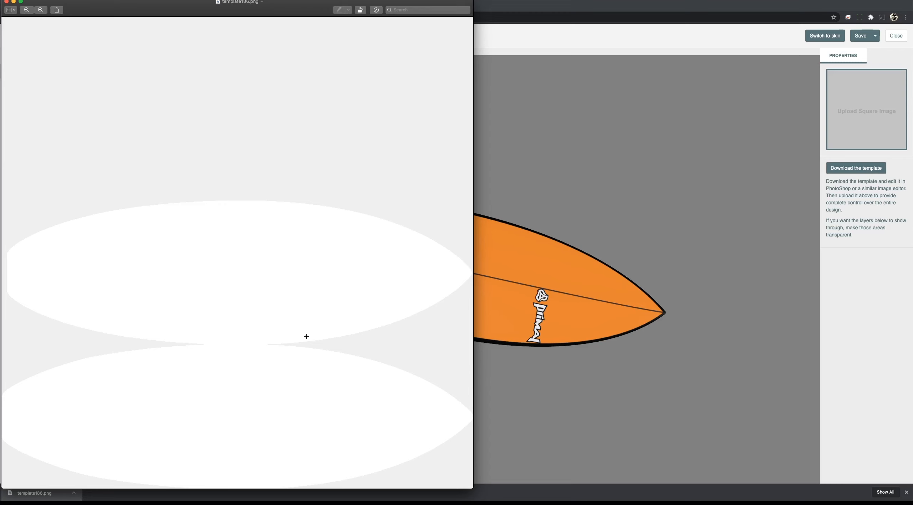
click(870, 259)
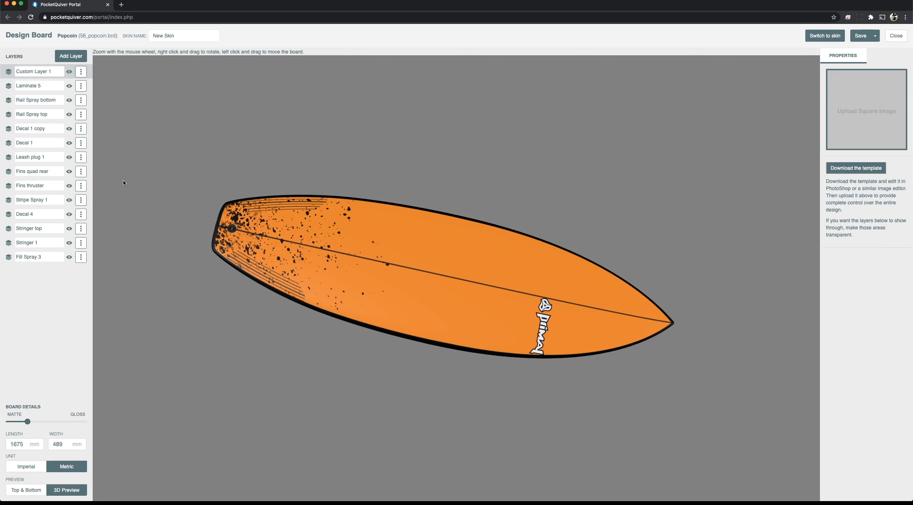
Return to the top and bottom view, save the skin, and close the board designer.
click(28, 490)
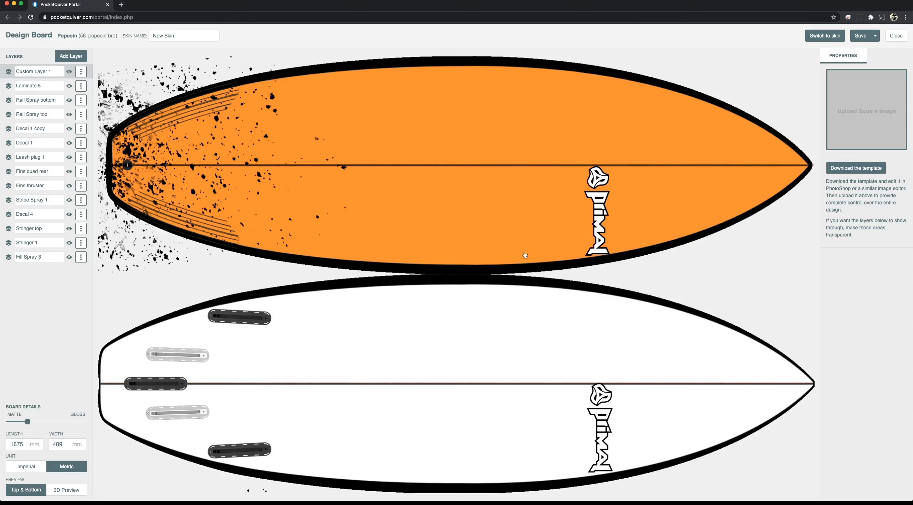
click(857, 35)
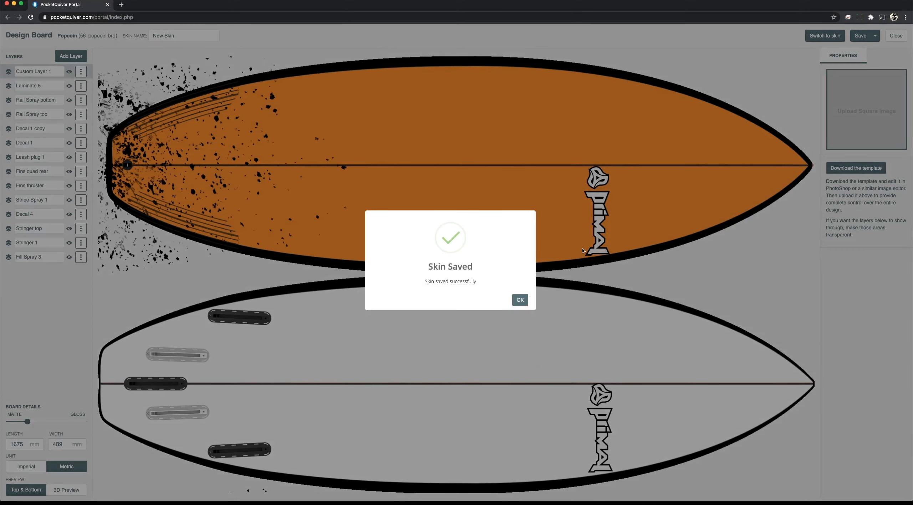
click(521, 300)
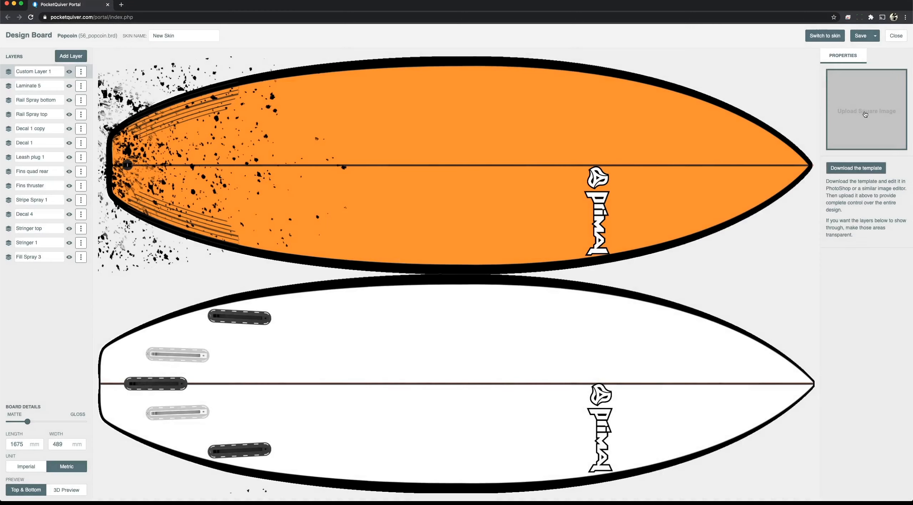
click(897, 37)
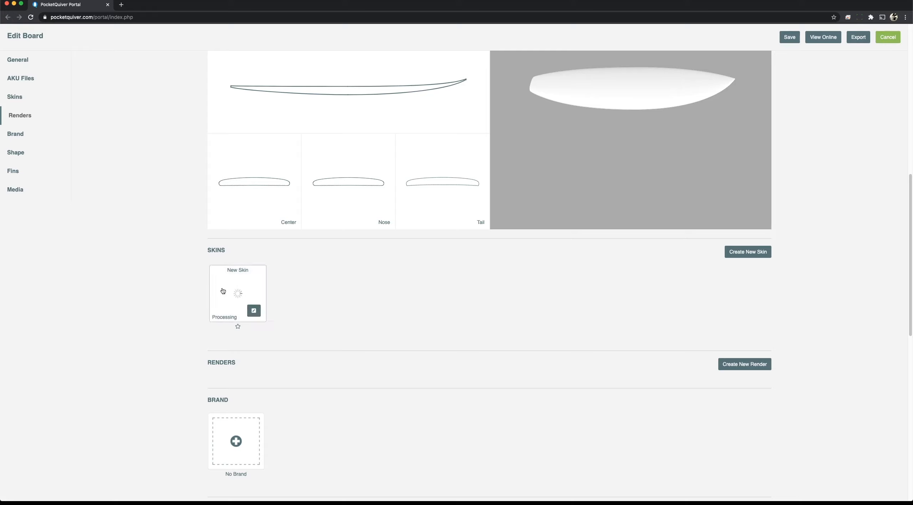
Assign the Primal surf brand to the Popcoin board.
scroll(860, 164, up, 9)
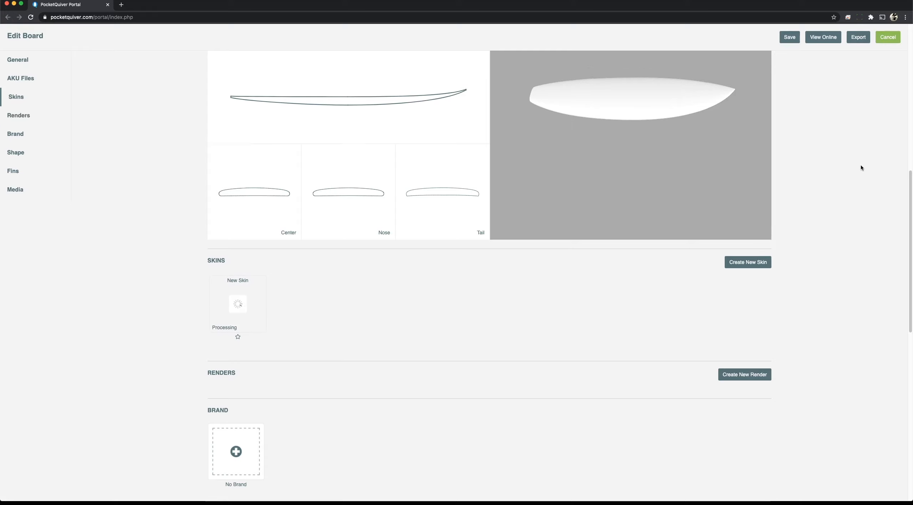
scroll(860, 163, up, 3)
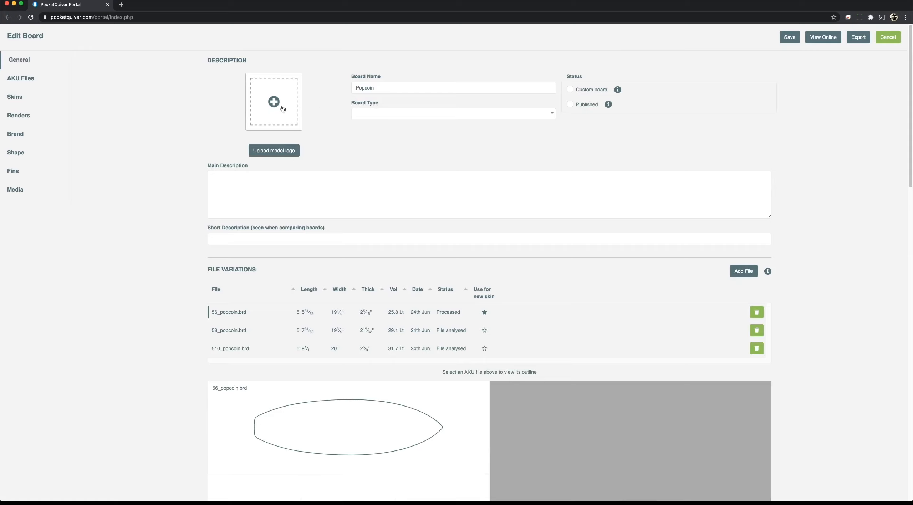
scroll(232, 224, down, 1)
scroll(177, 222, down, 15)
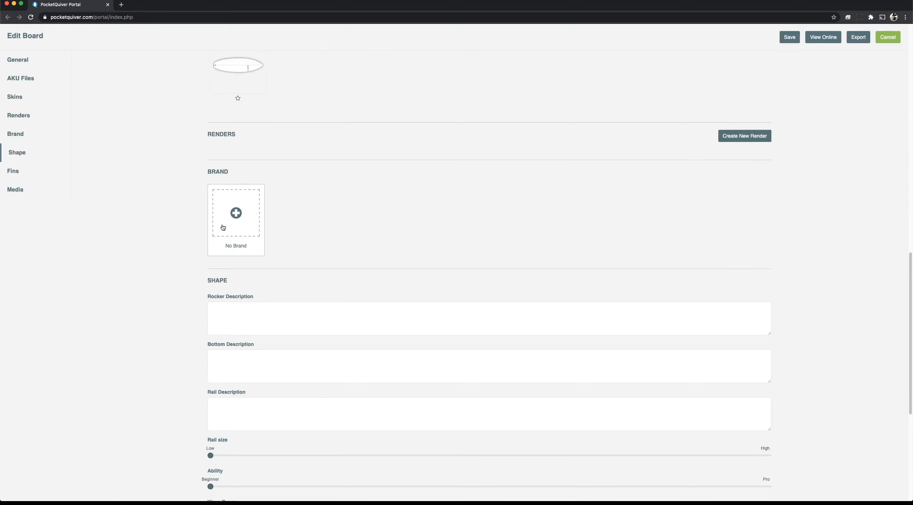
click(235, 219)
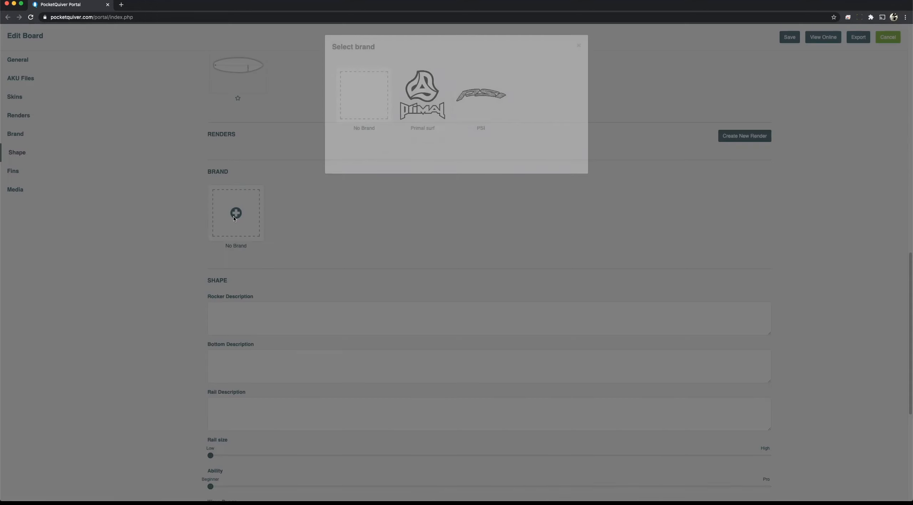
click(430, 110)
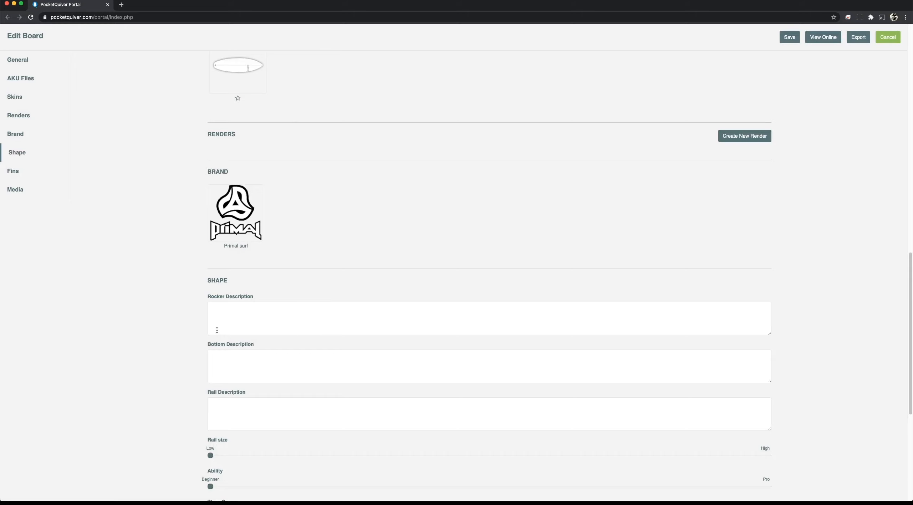
Look over the board's remaining shape and fins fields, and try to view the board online.
scroll(204, 296, down, 7)
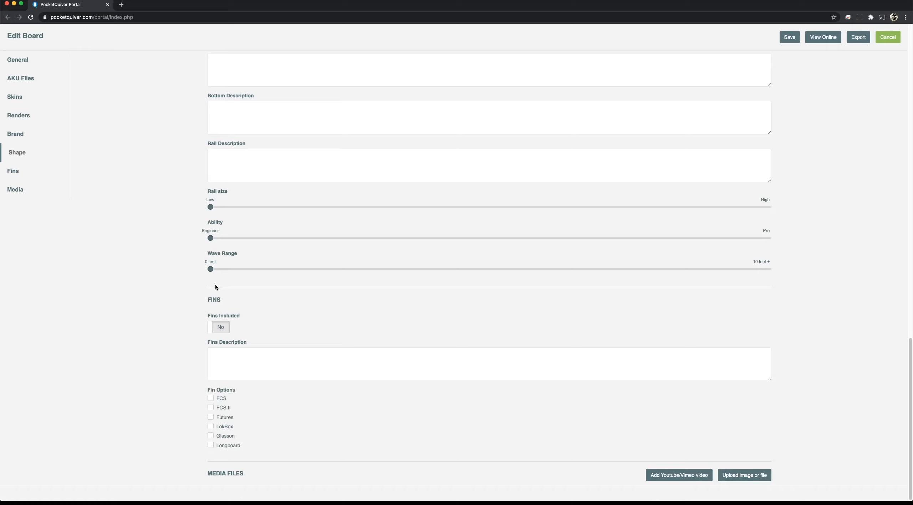
scroll(129, 241, up, 20)
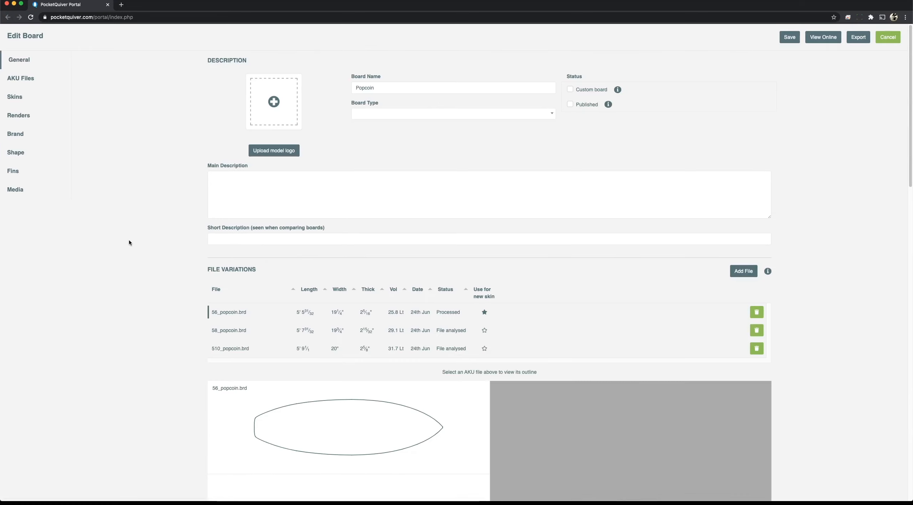
click(816, 37)
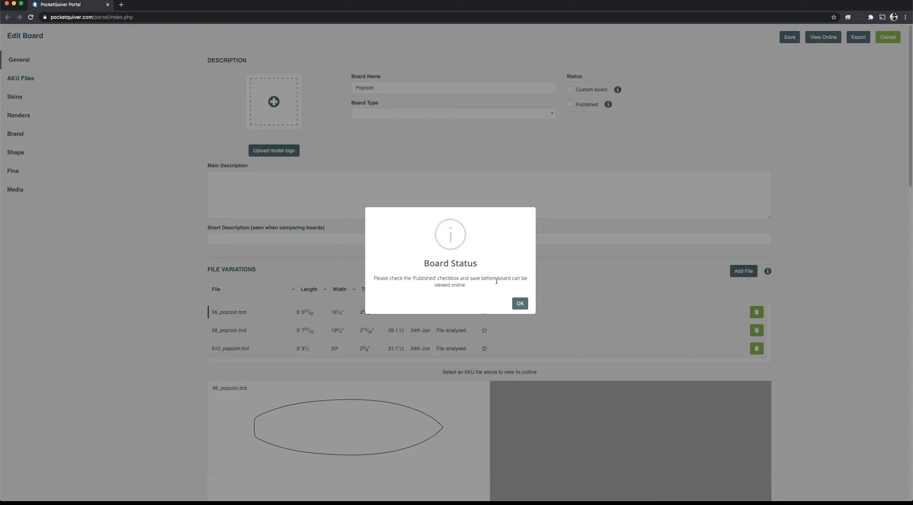
click(519, 304)
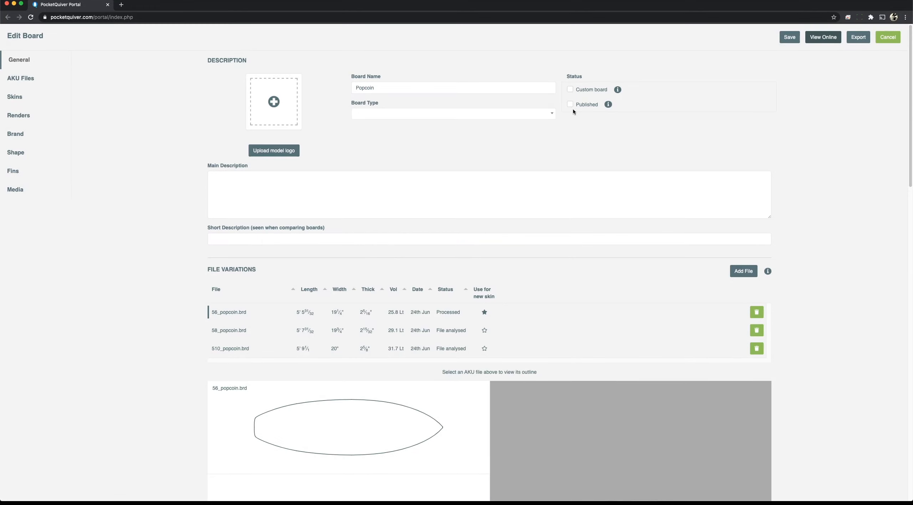
Mark the Popcoin board as Published and save the changes.
click(570, 104)
click(792, 43)
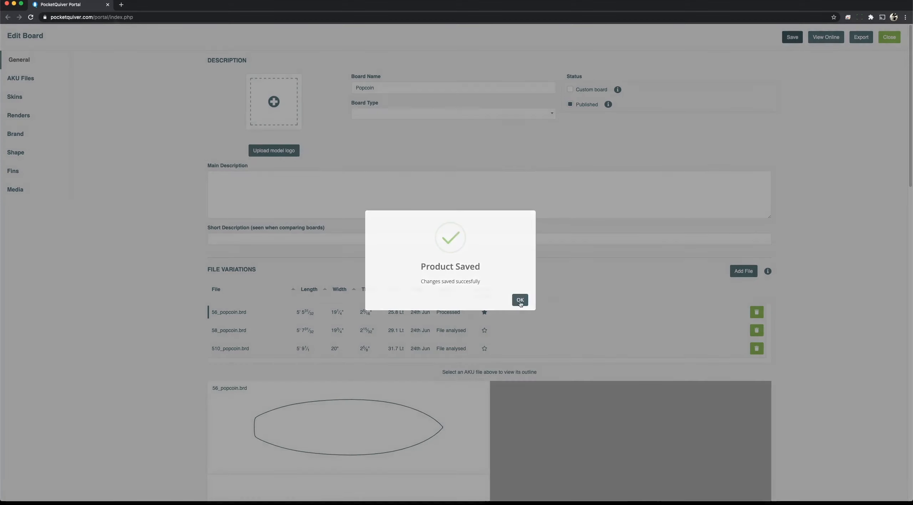
click(520, 301)
Open the board's online page, look through its renders, profiles and specifications, and close the page.
click(820, 37)
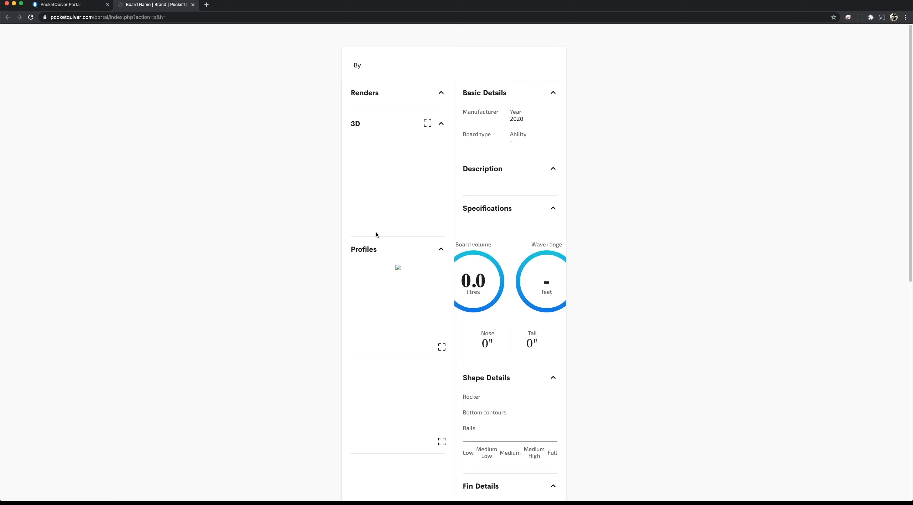
scroll(376, 232, down, 10)
scroll(376, 236, down, 5)
scroll(376, 235, up, 15)
click(192, 5)
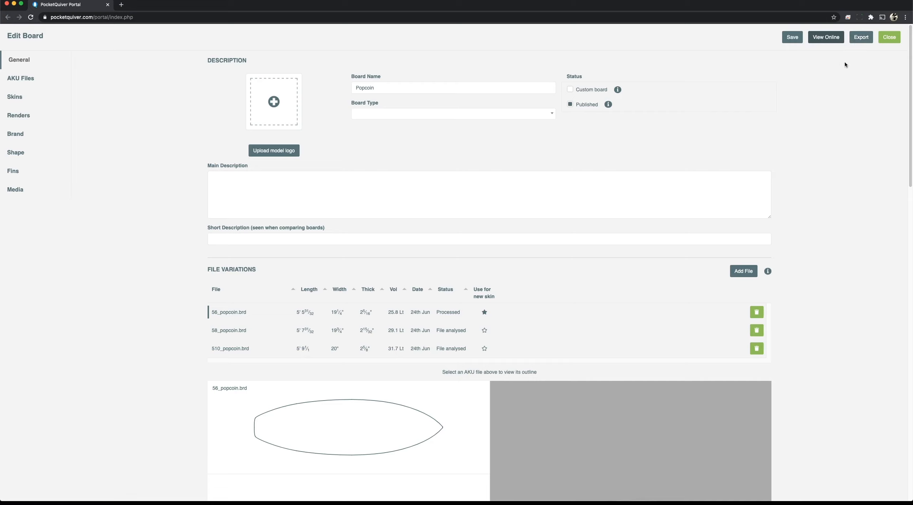
Examine the board's Email and Facebook export options, leaving without exporting anything.
click(862, 38)
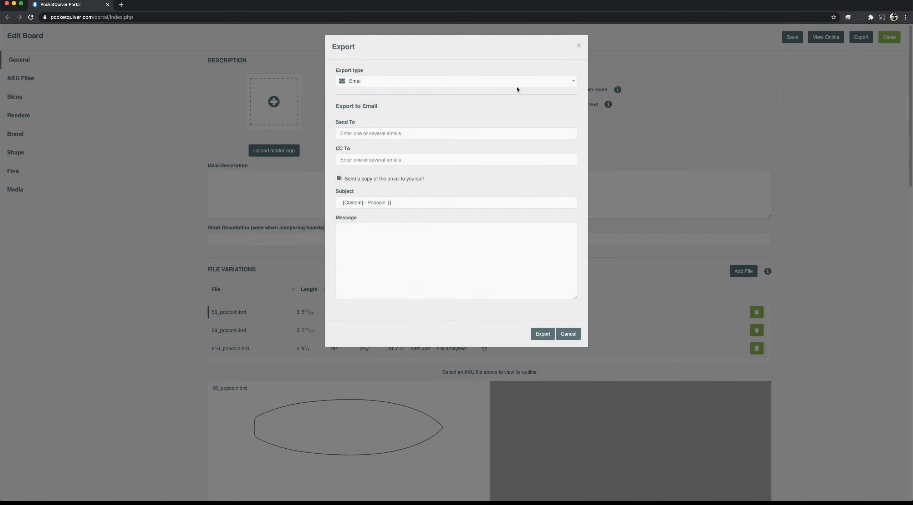
click(464, 83)
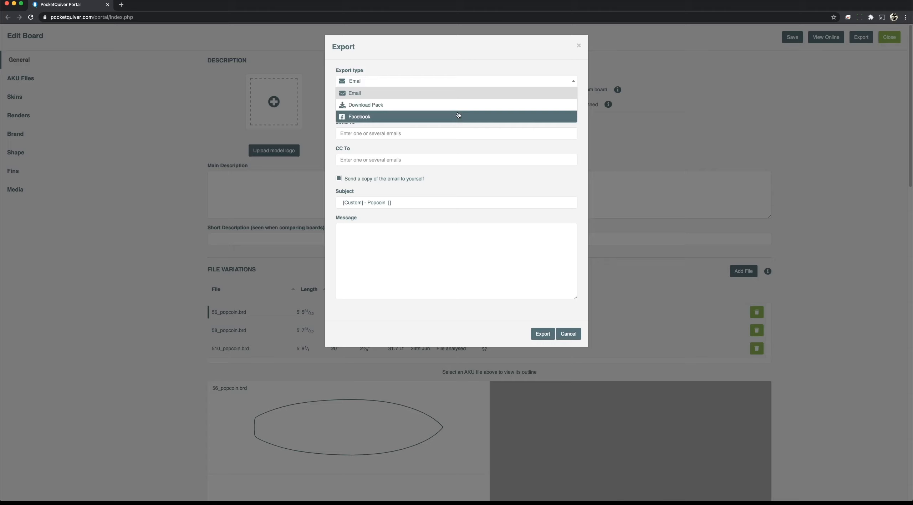
click(459, 115)
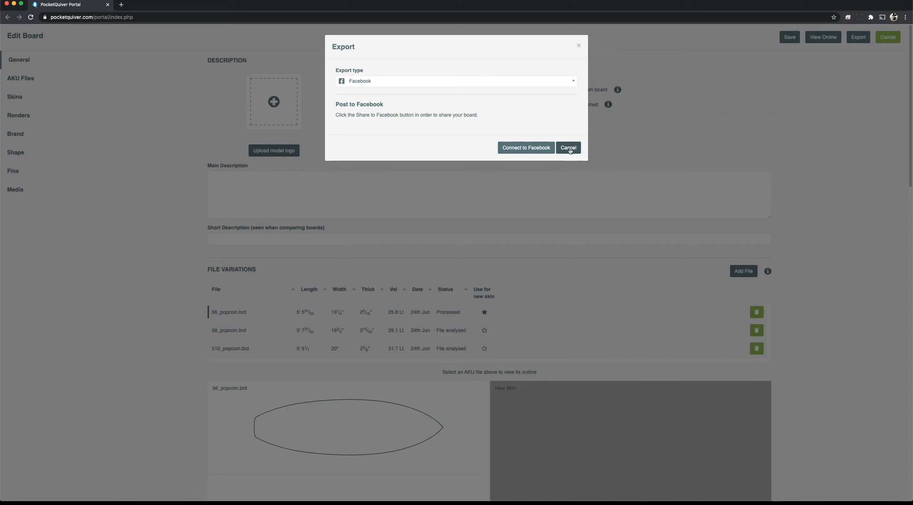
click(567, 148)
Start a new render of New Skin using the Simple Render type and proceed to the camera position choice.
scroll(589, 151, down, 7)
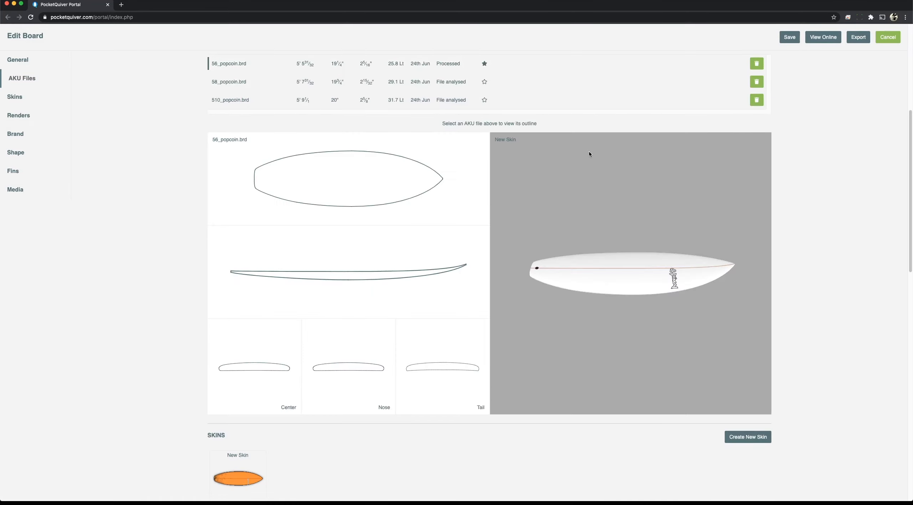
scroll(231, 307, down, 3)
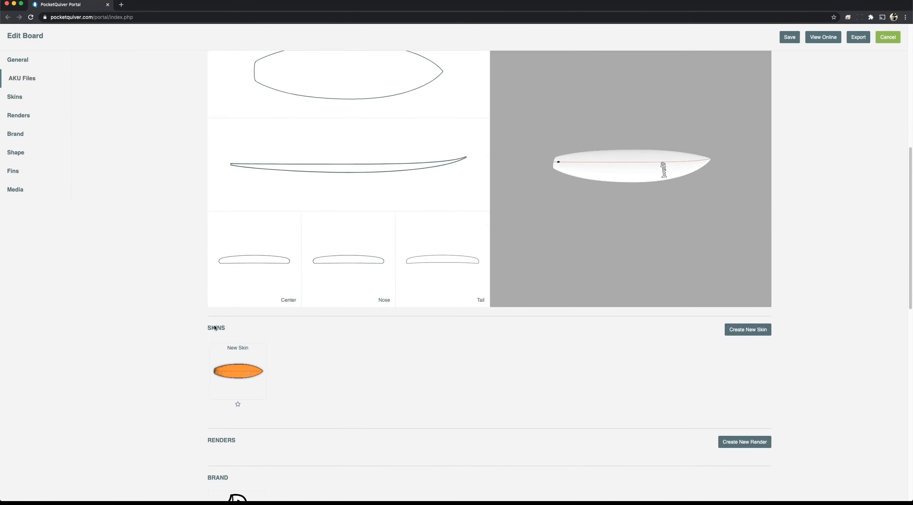
mouse_move(228, 366)
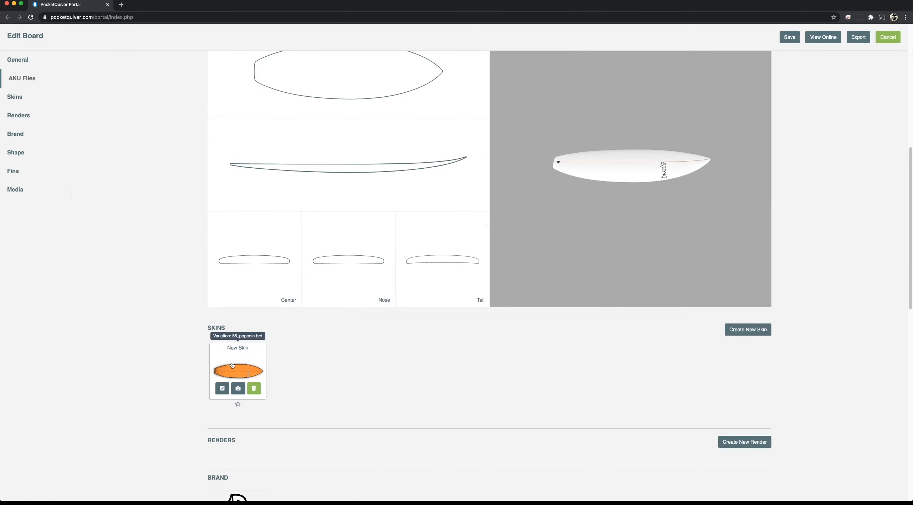
click(737, 443)
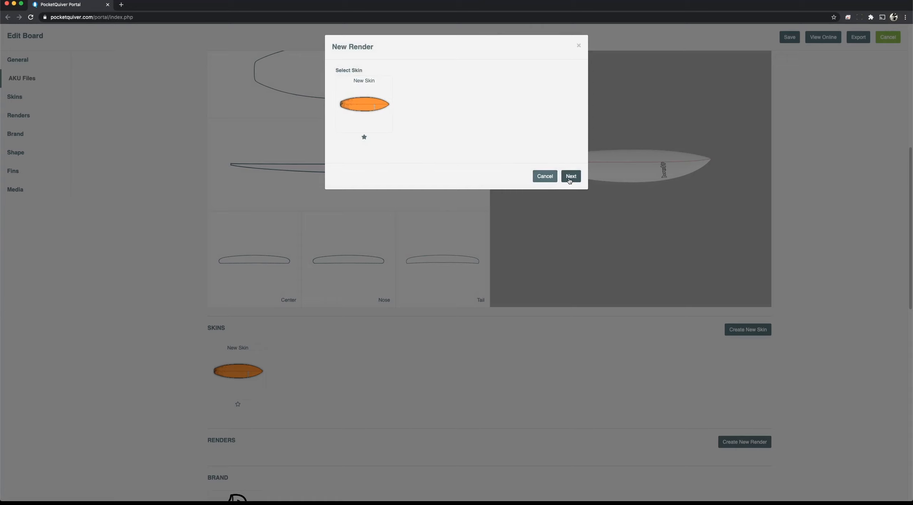
click(570, 177)
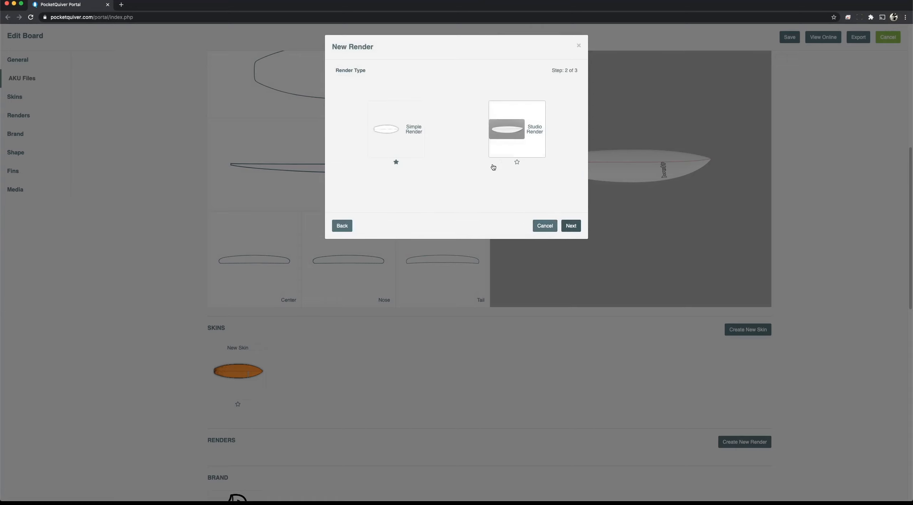
click(390, 137)
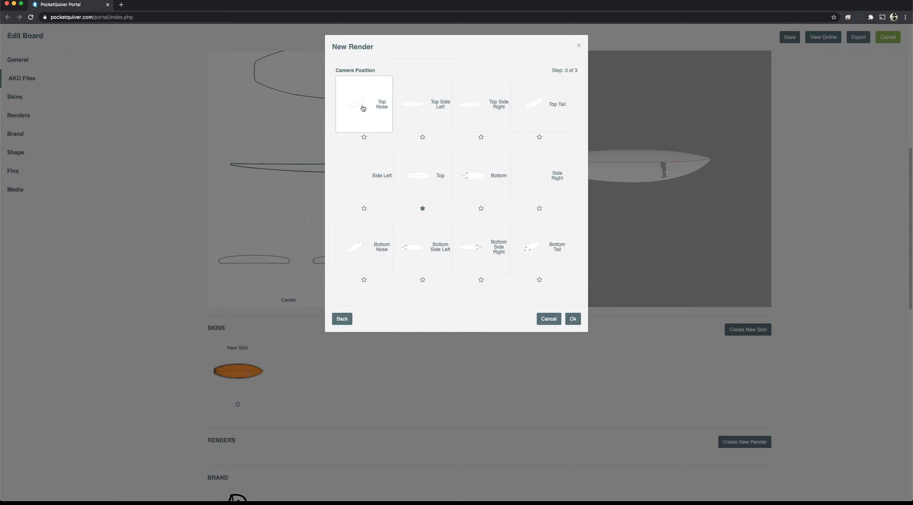